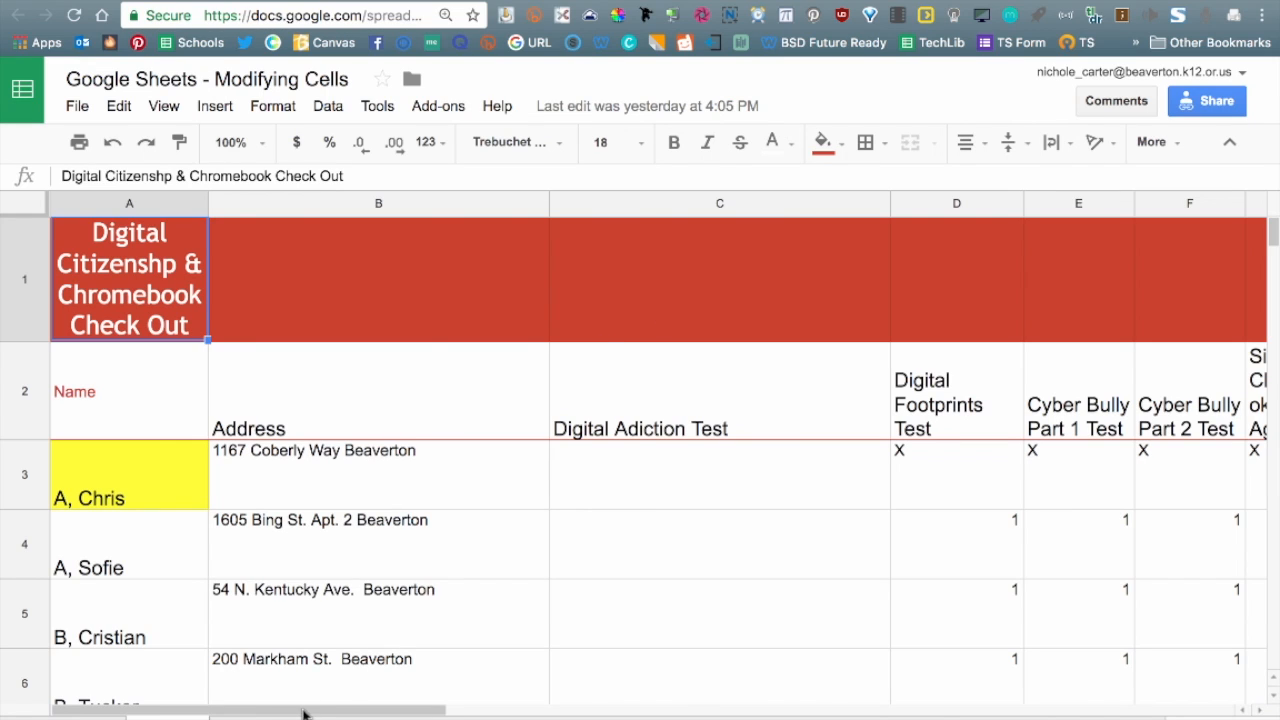
Clear the contents of the Address column and undo the clearing
drag(304, 713, 248, 716)
click(395, 205)
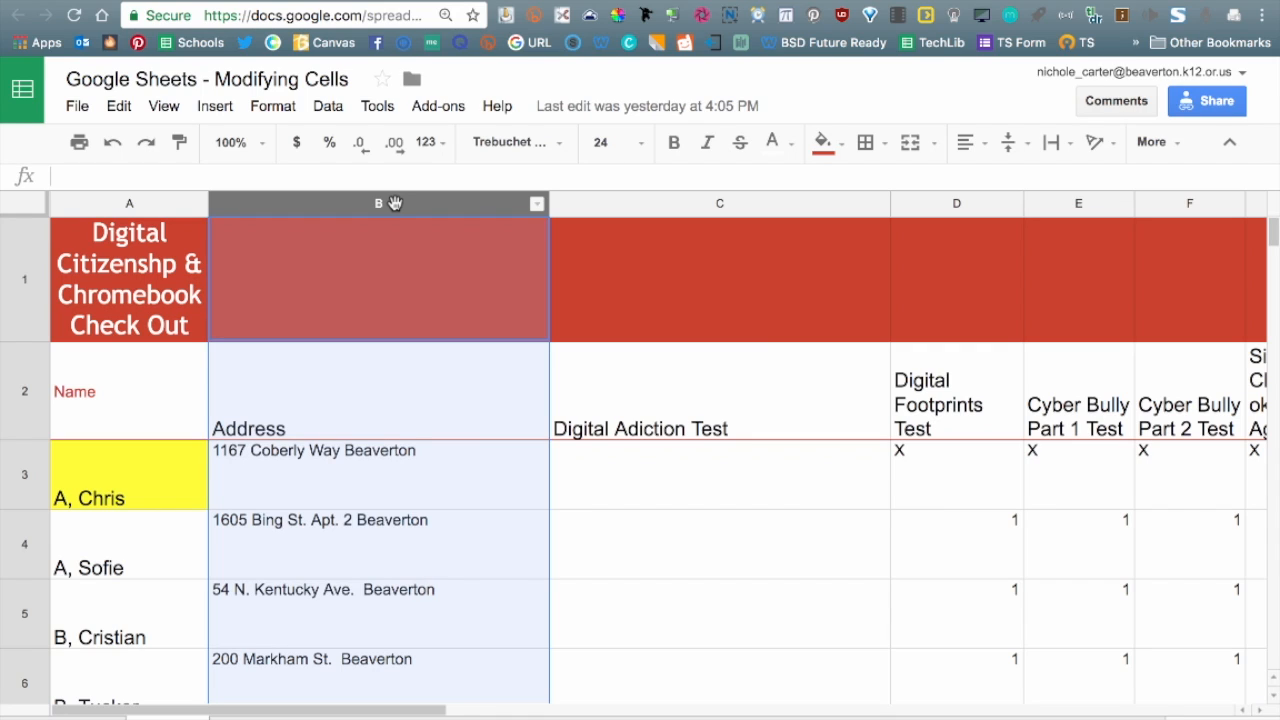
key(Delete)
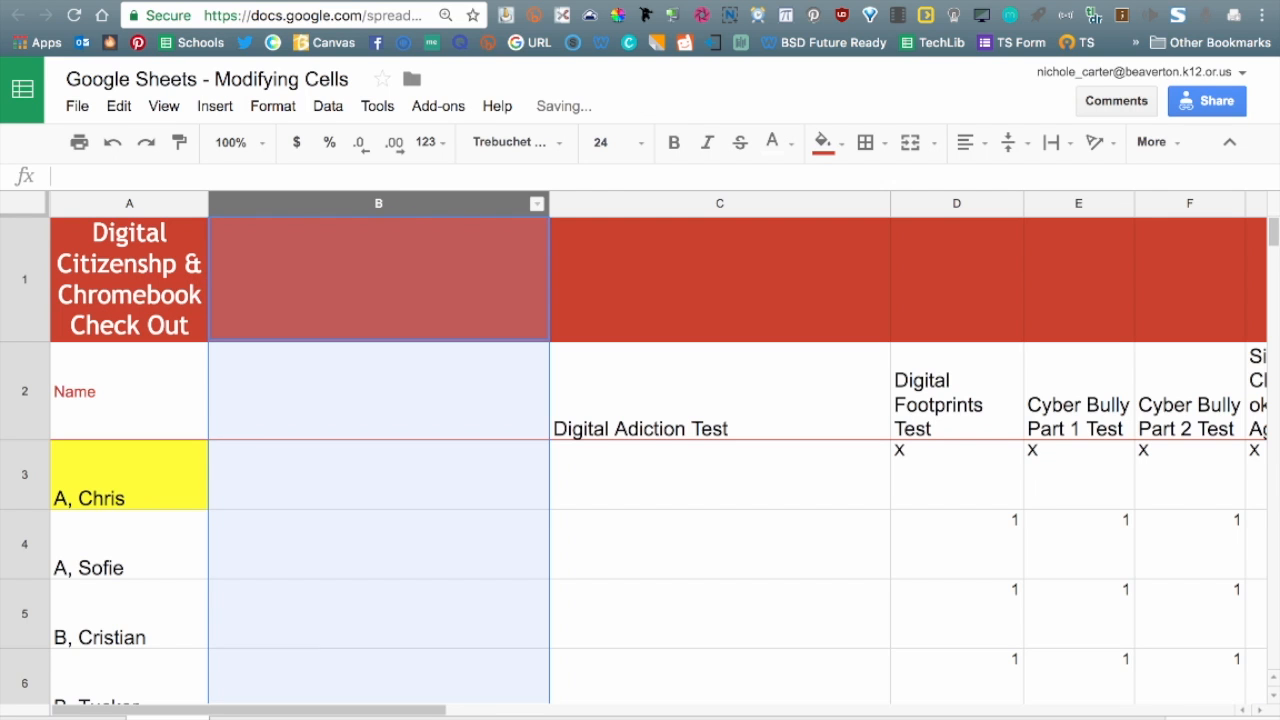
key(ctrl+z)
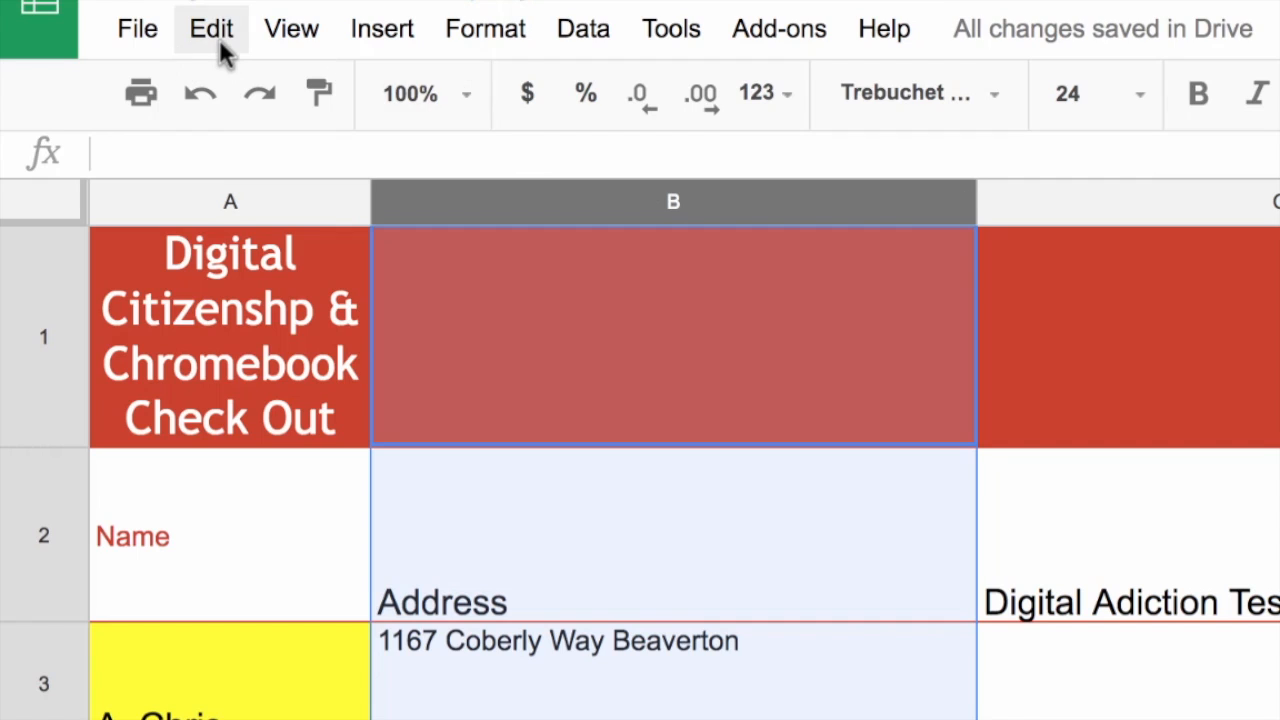
Delete the entire Address column (column B) from the sheet
click(226, 49)
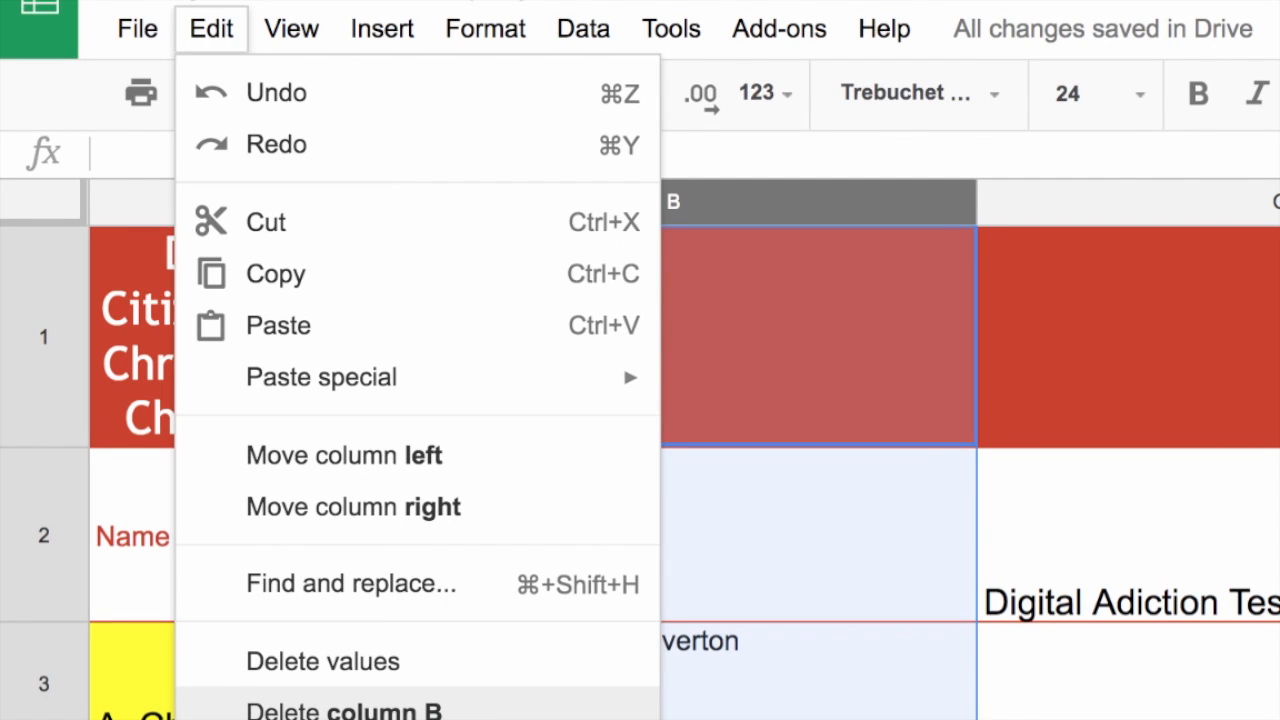
click(344, 711)
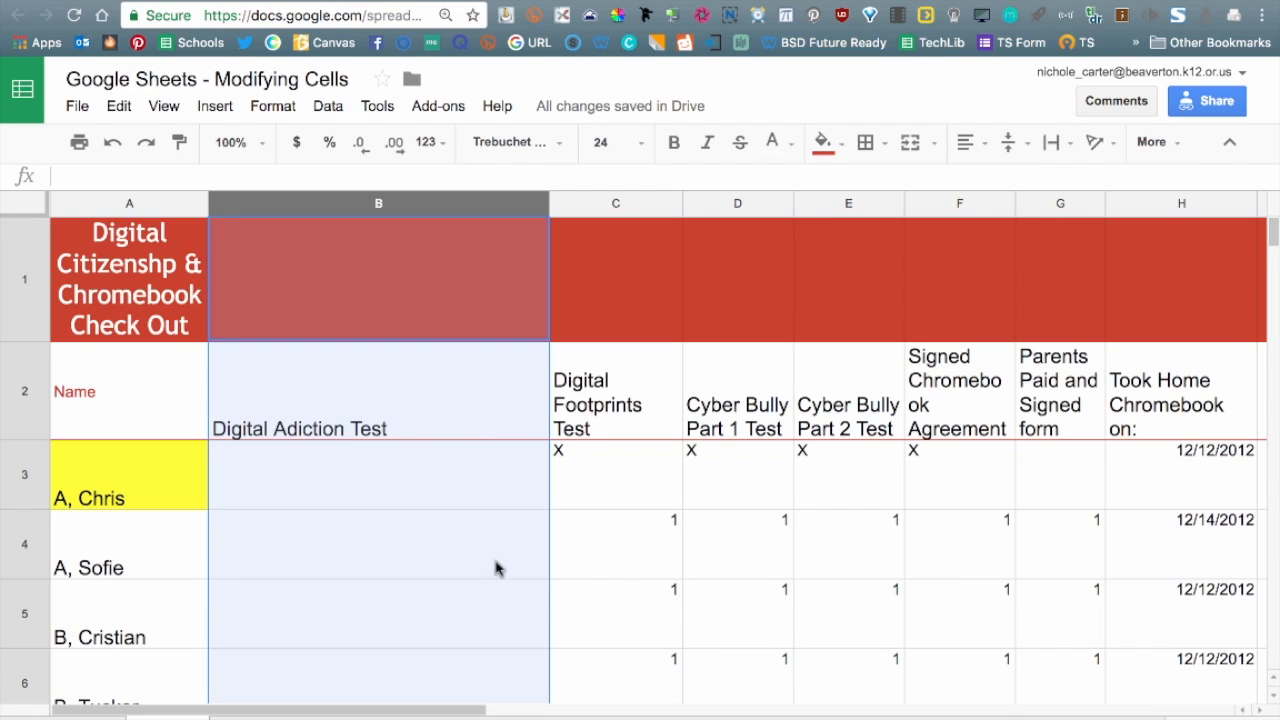
click(610, 497)
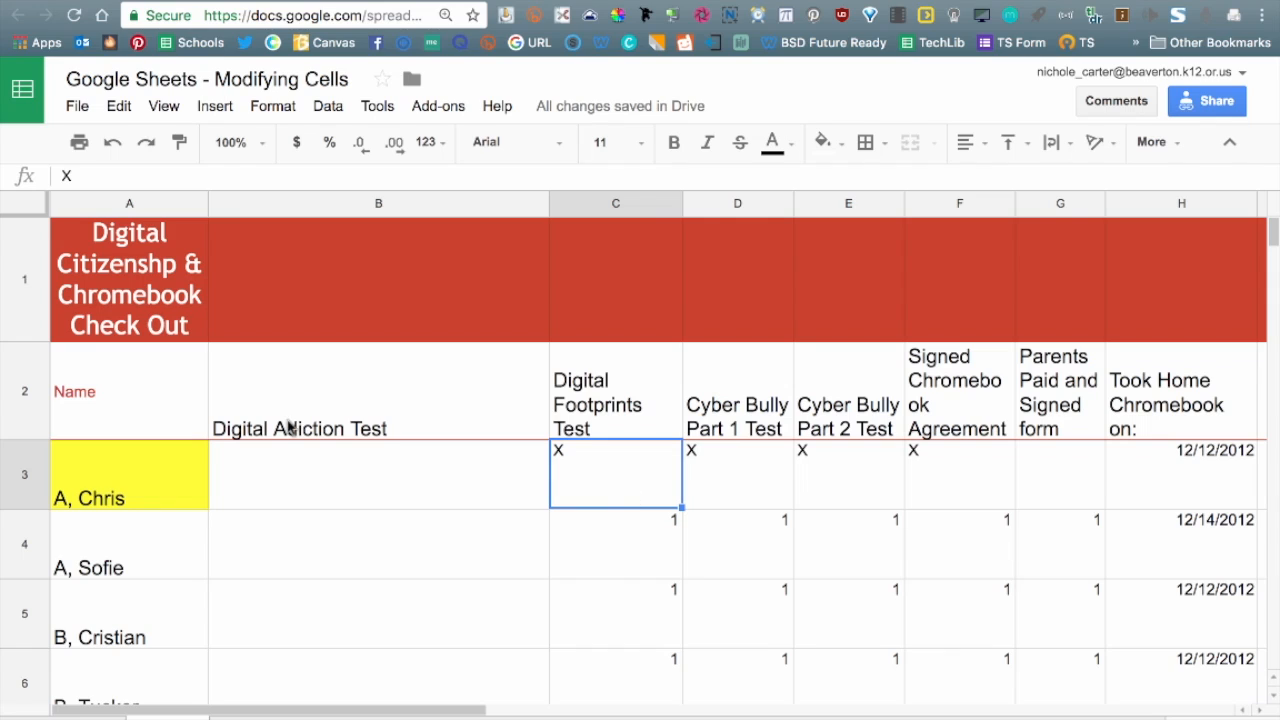
Narrow the Digital Adiction Test column so its header wraps onto two lines
drag(549, 203, 548, 203)
drag(548, 204, 436, 205)
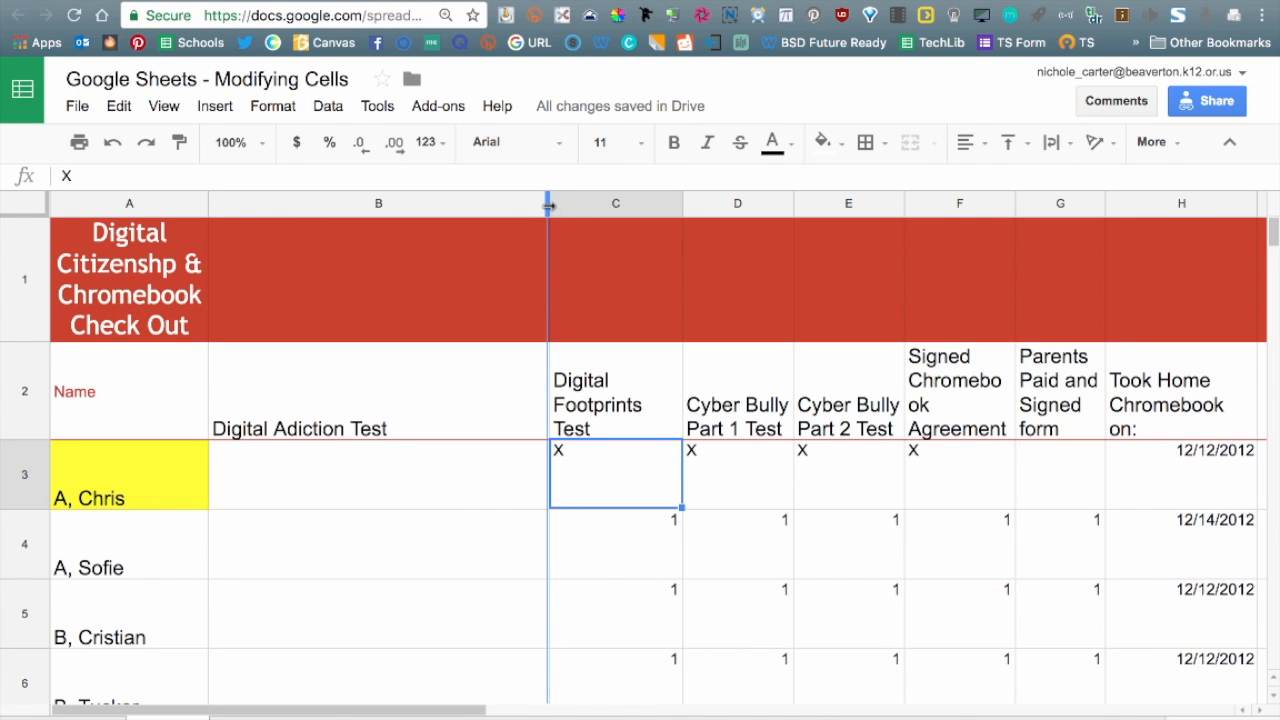
drag(627, 78, 575, 80)
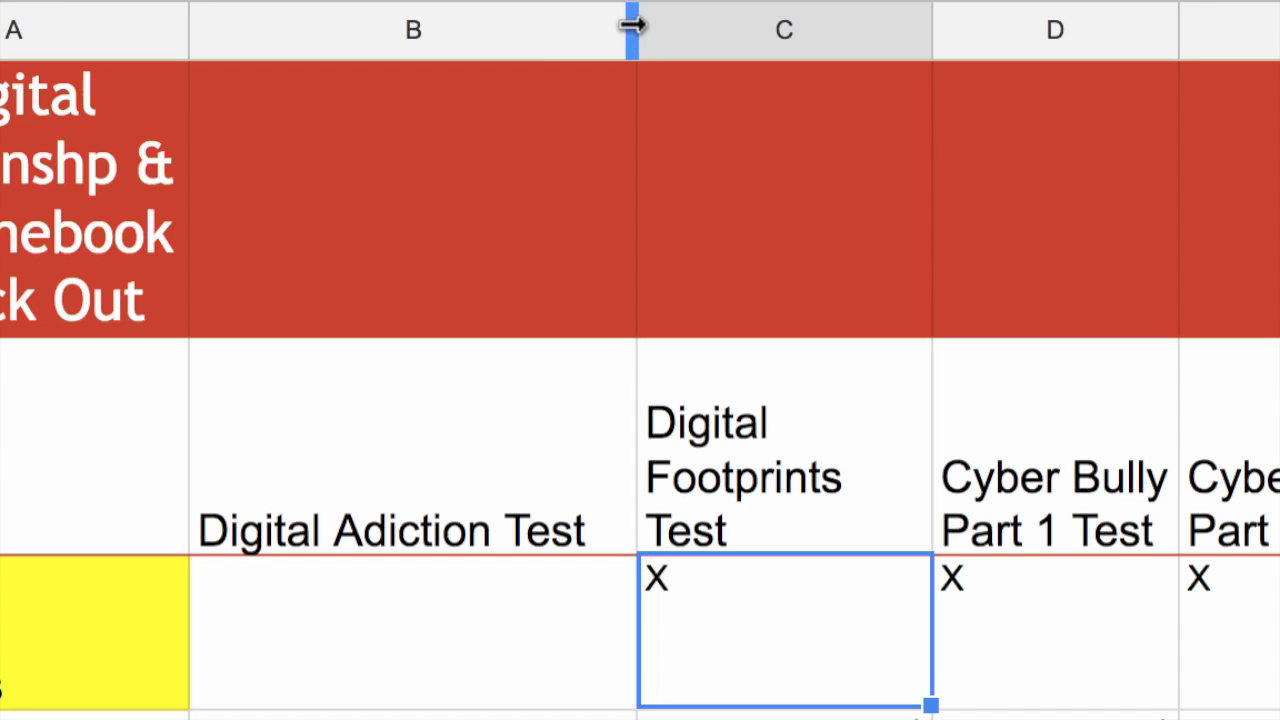
drag(632, 22, 474, 25)
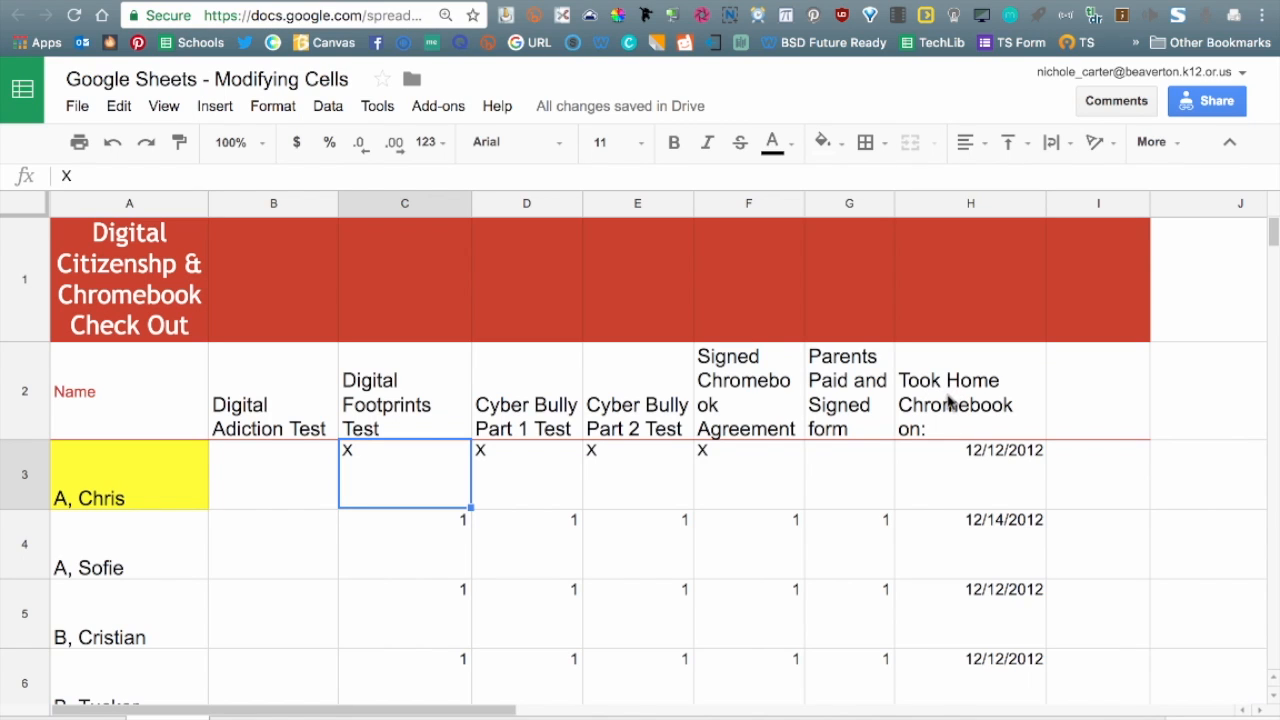
Delete the empty red-headed column I after the Took Home Chromebook column
click(1111, 205)
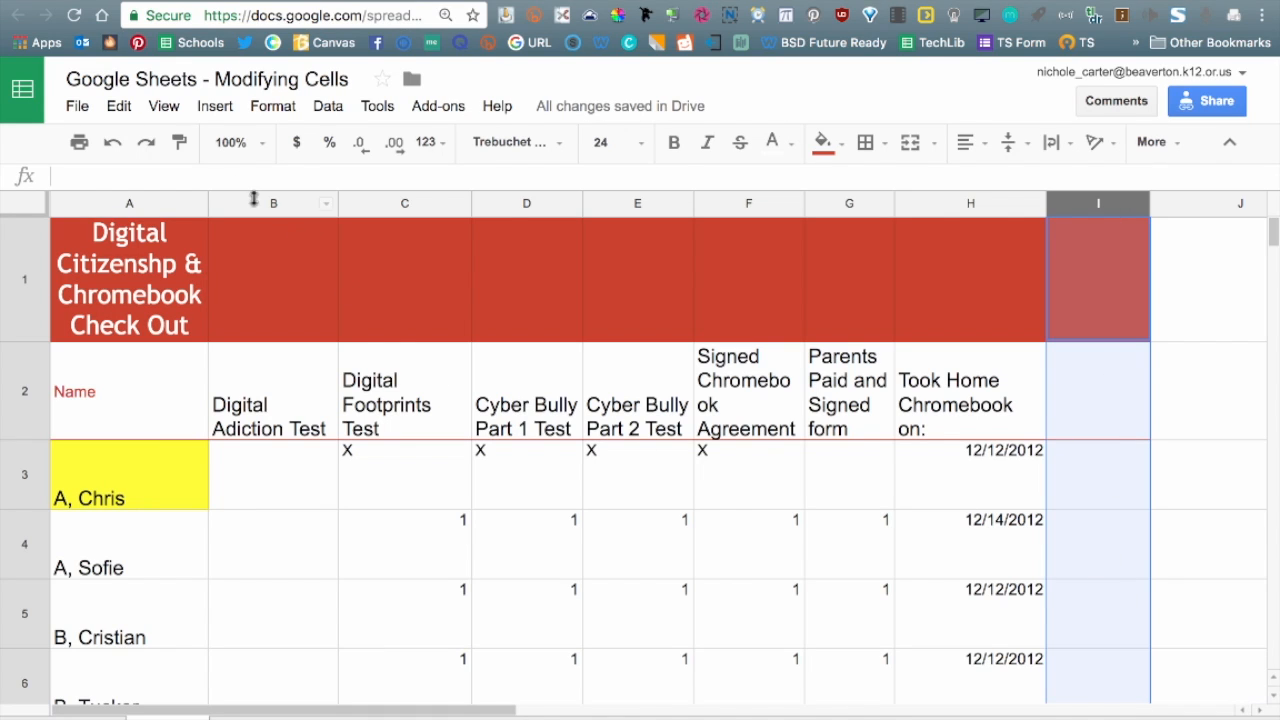
click(119, 106)
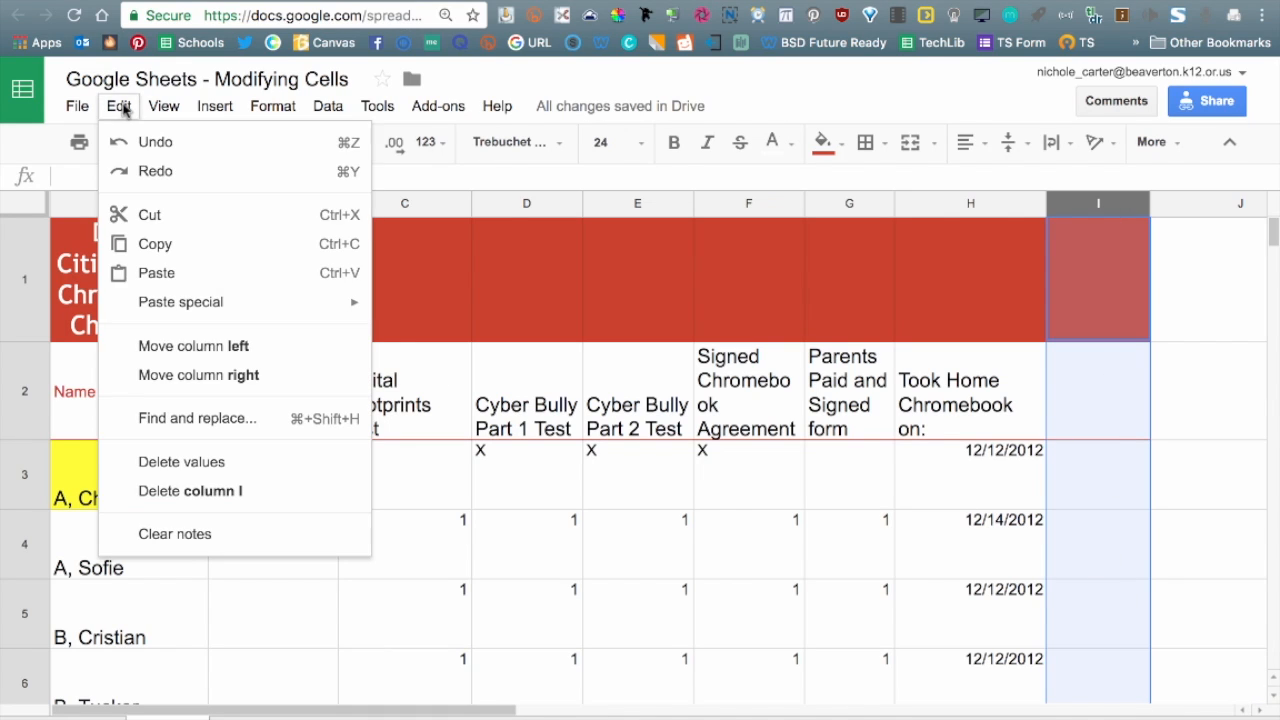
click(240, 491)
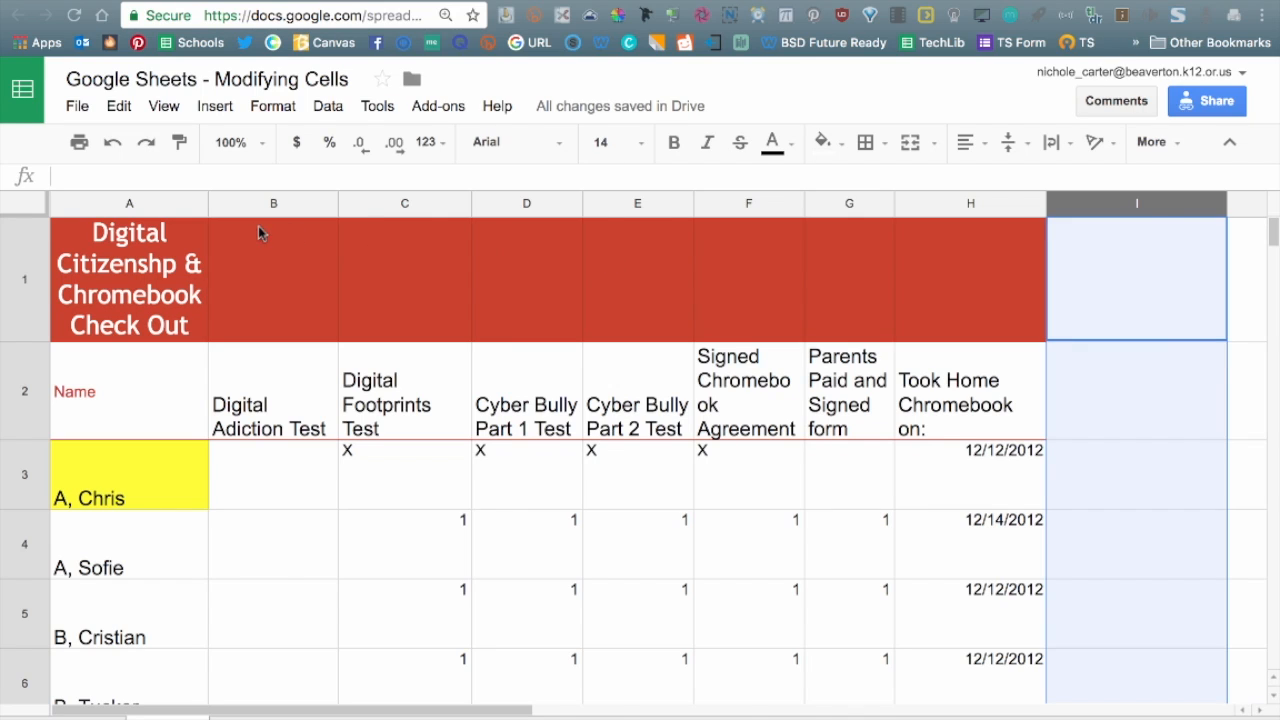
Auto-fit the widths of columns B through F to their contents
double_click(338, 204)
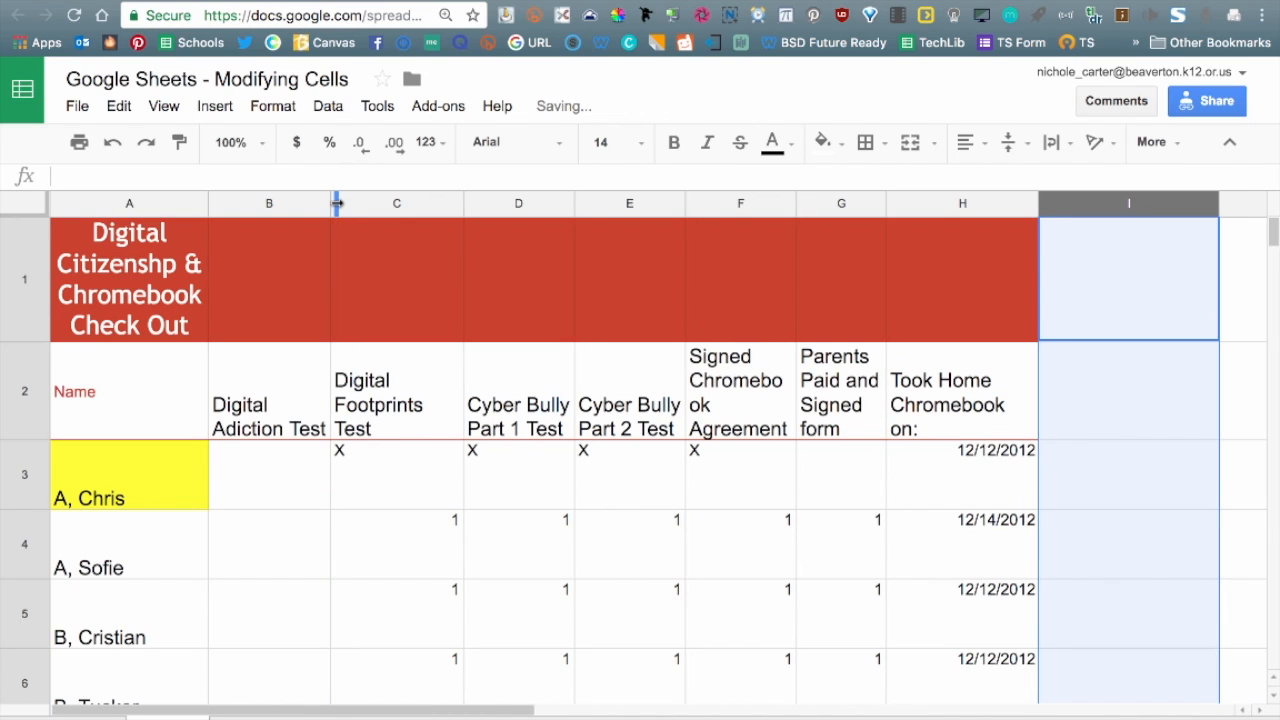
double_click(463, 204)
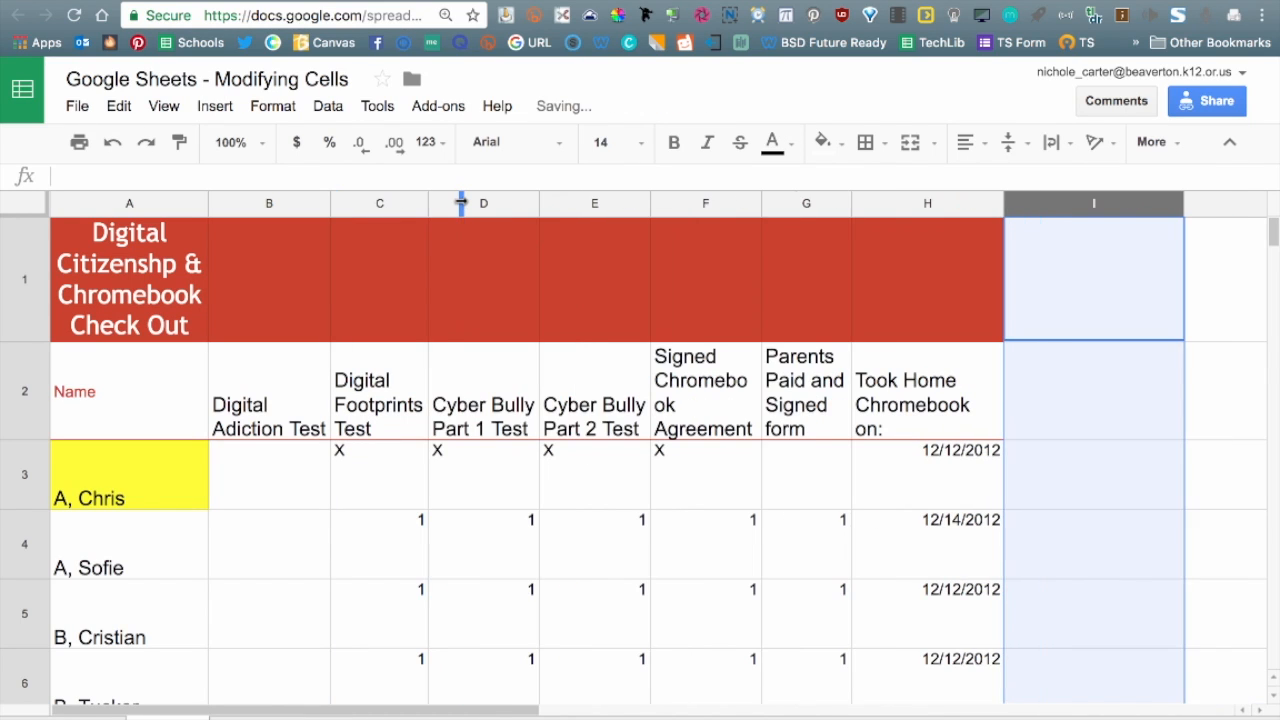
double_click(538, 200)
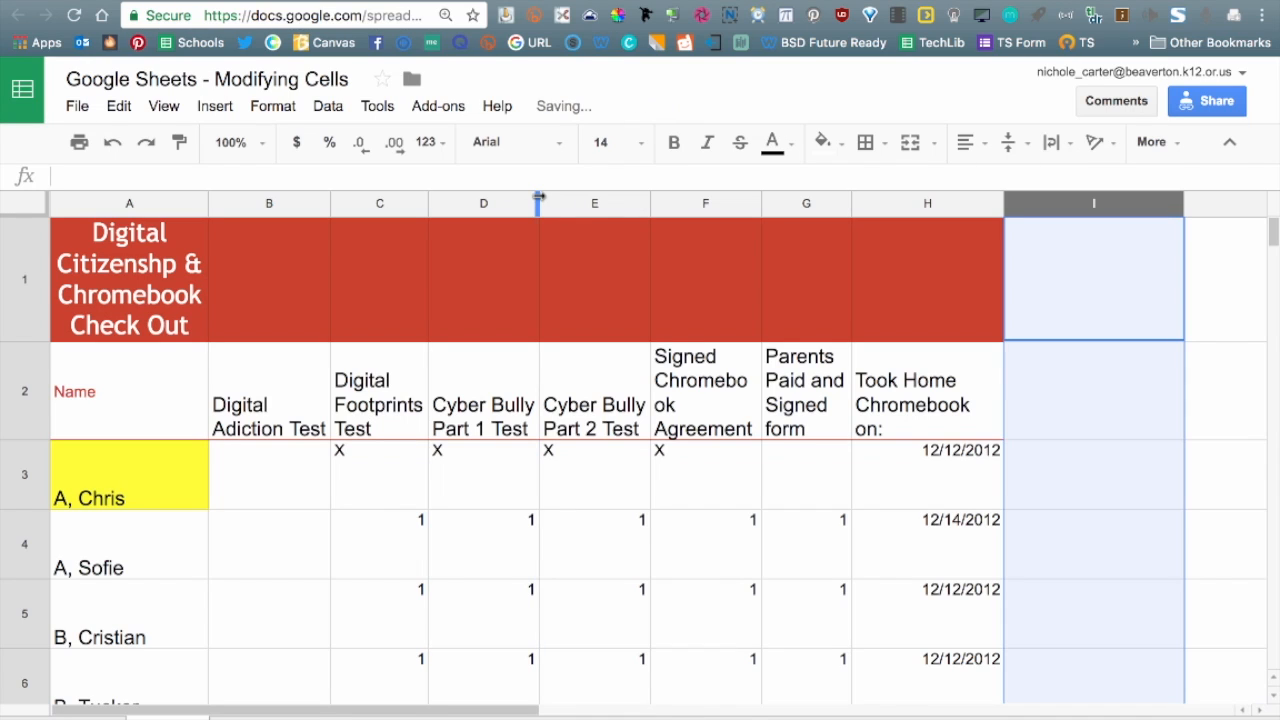
double_click(649, 203)
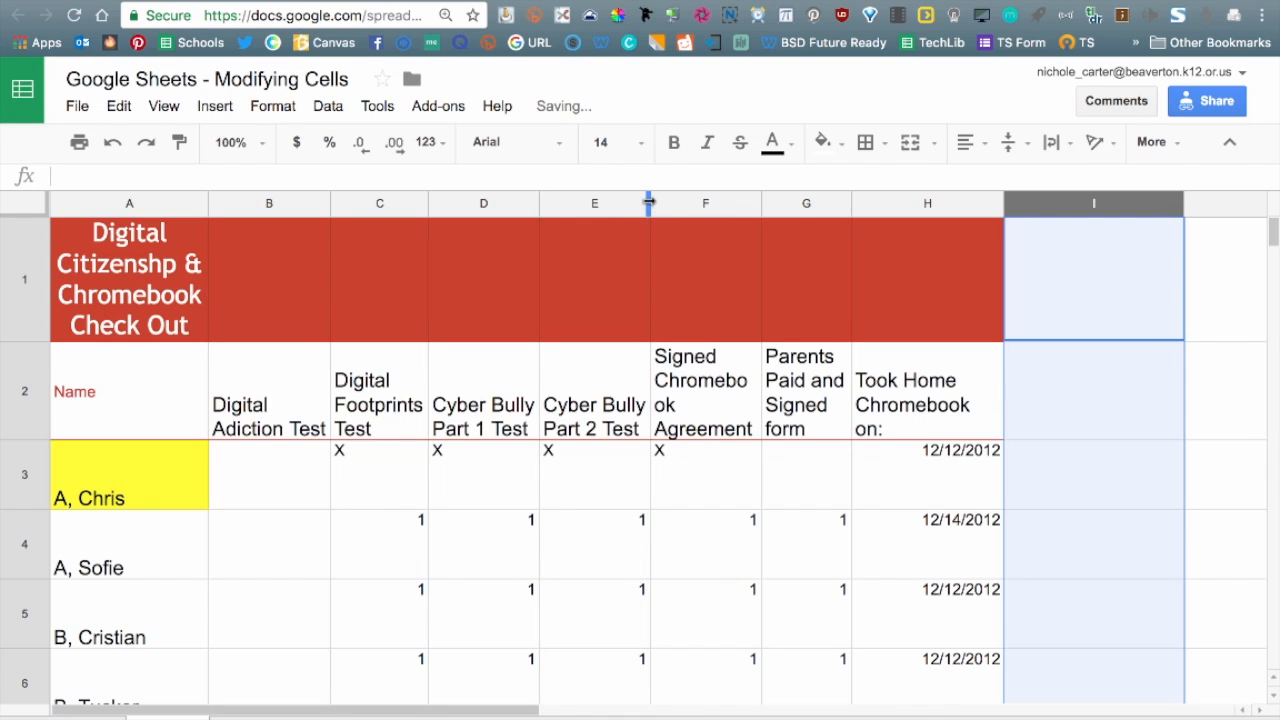
double_click(762, 205)
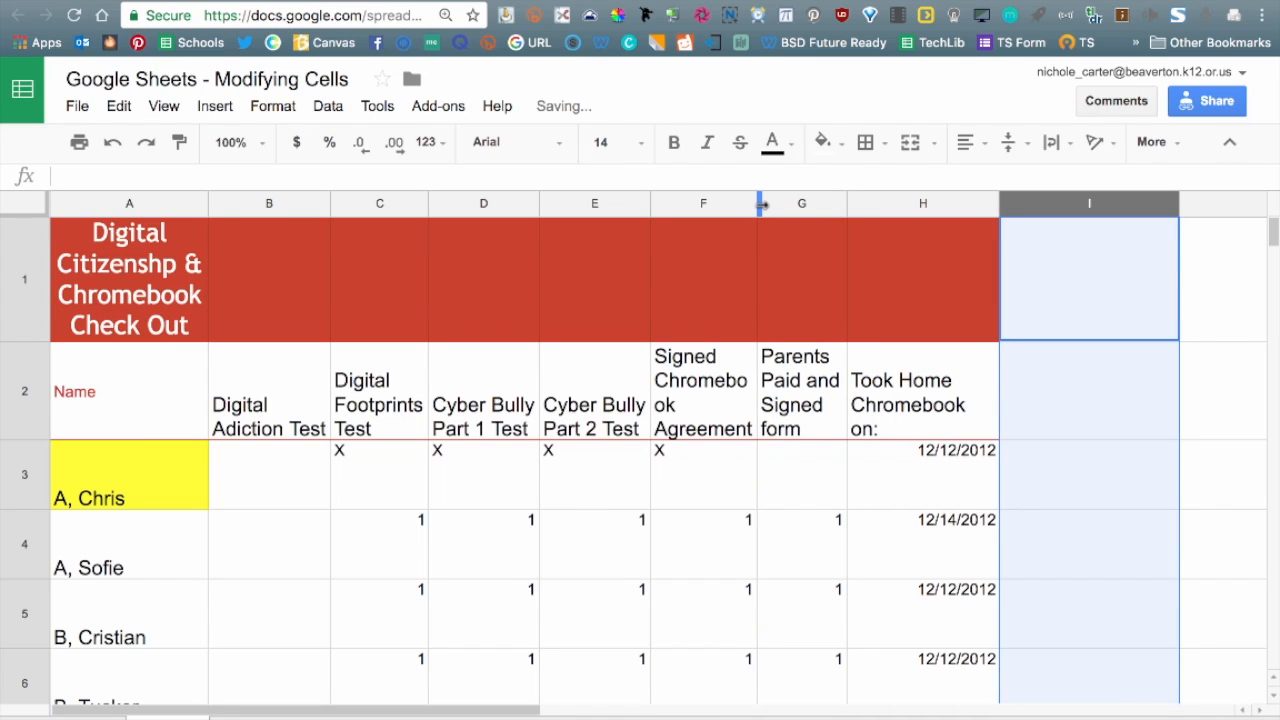
Widen column F until "Chromebook" fits on one line, and narrow columns G and H to fit their headers
drag(762, 205, 782, 210)
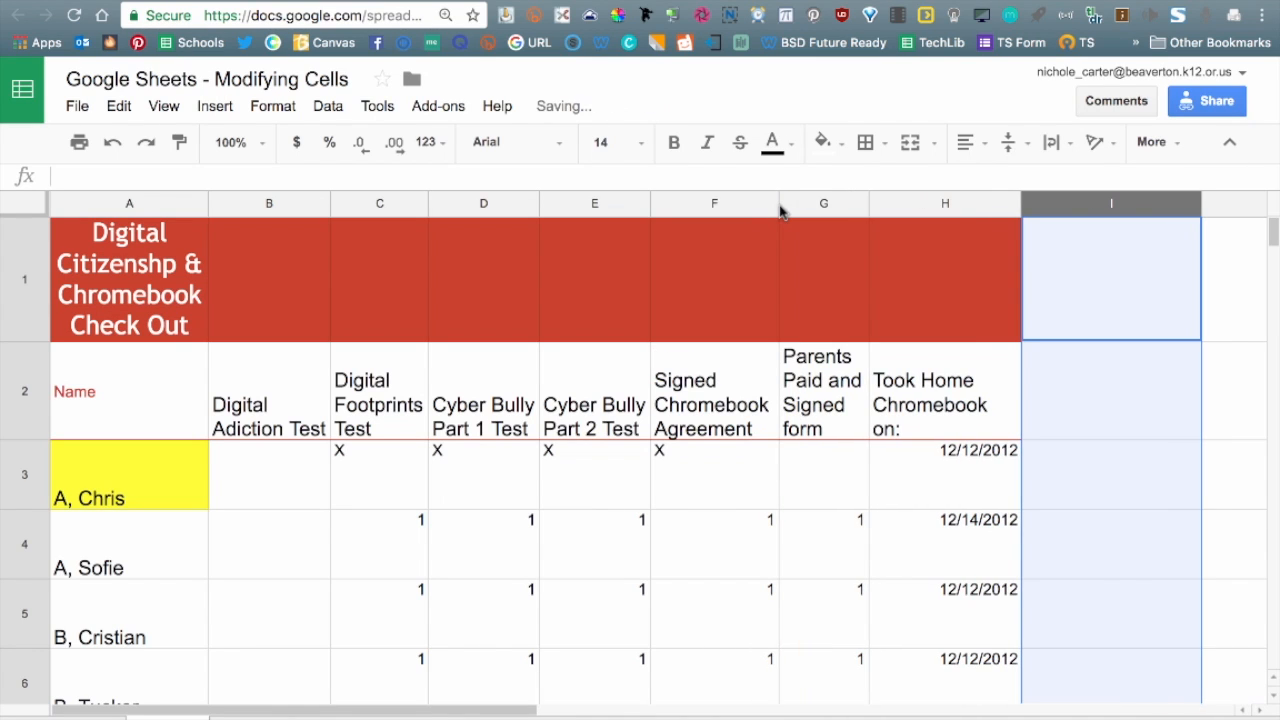
drag(868, 199, 868, 199)
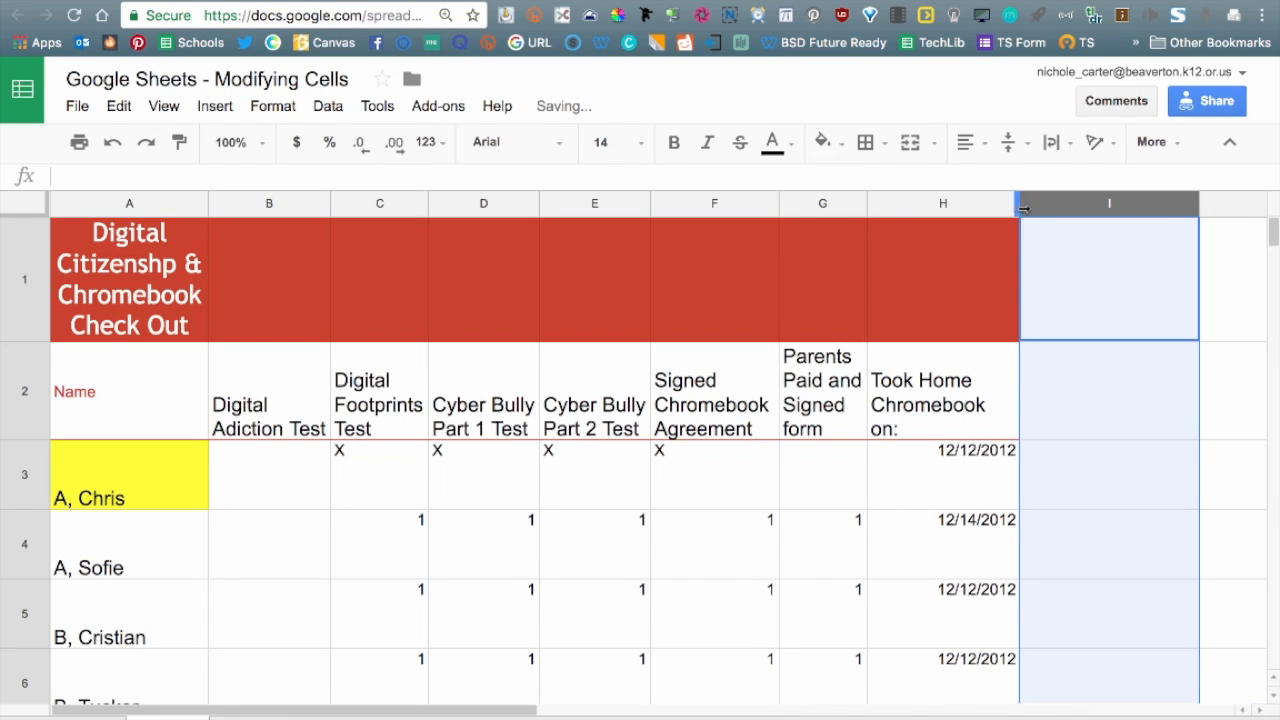
drag(1019, 205, 990, 205)
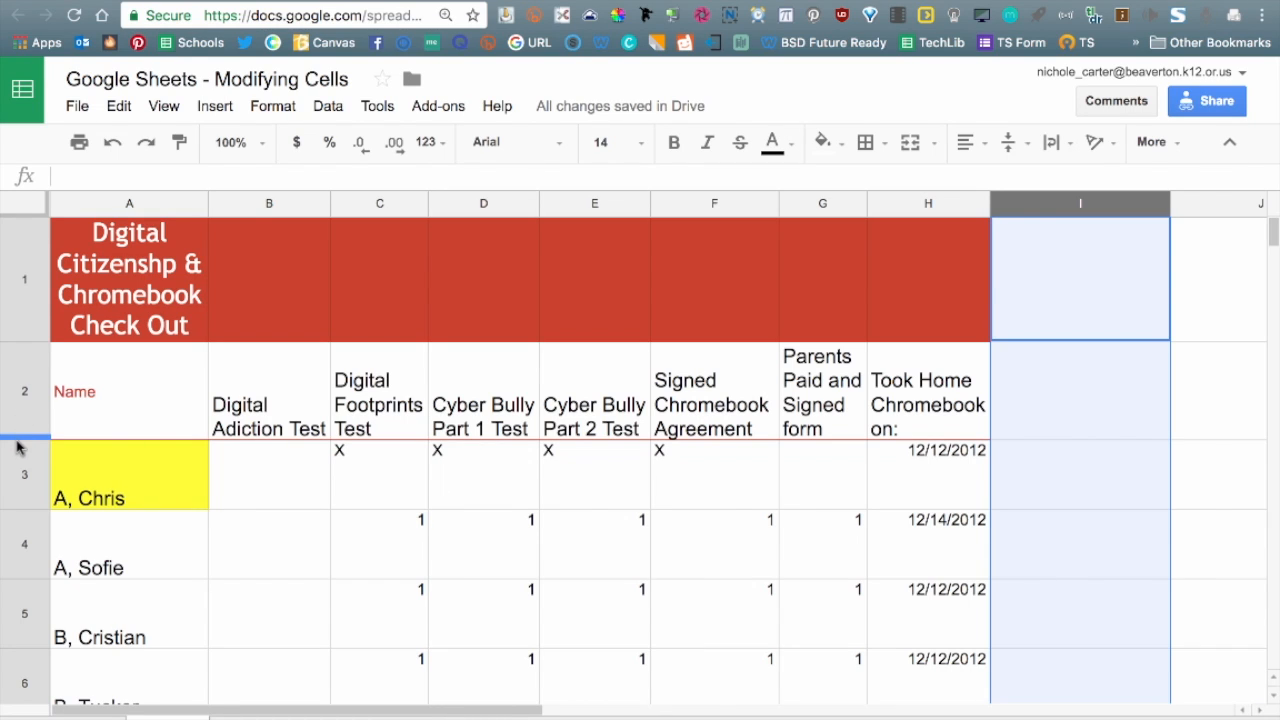
Increase the height of title row 1 slightly to add space around the title
mouse_move(29, 340)
mouse_down()
mouse_move(17, 378)
mouse_move(21, 346)
mouse_up()
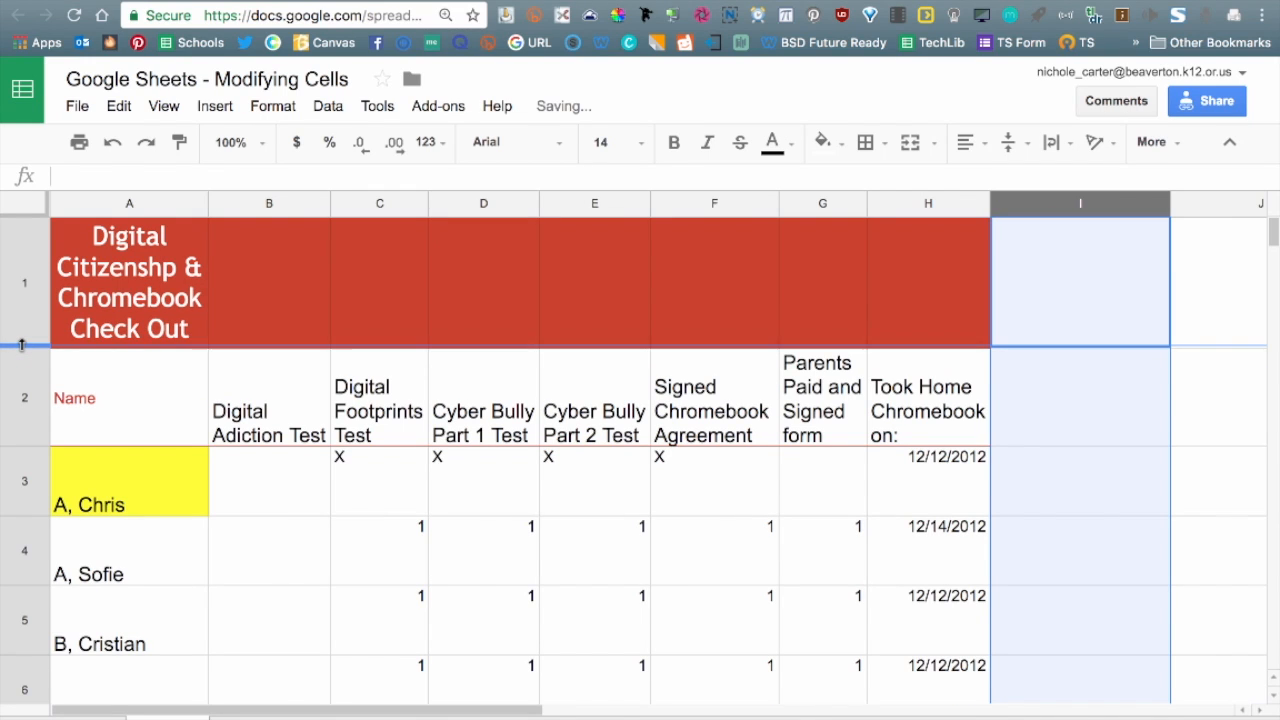
drag(21, 344, 32, 367)
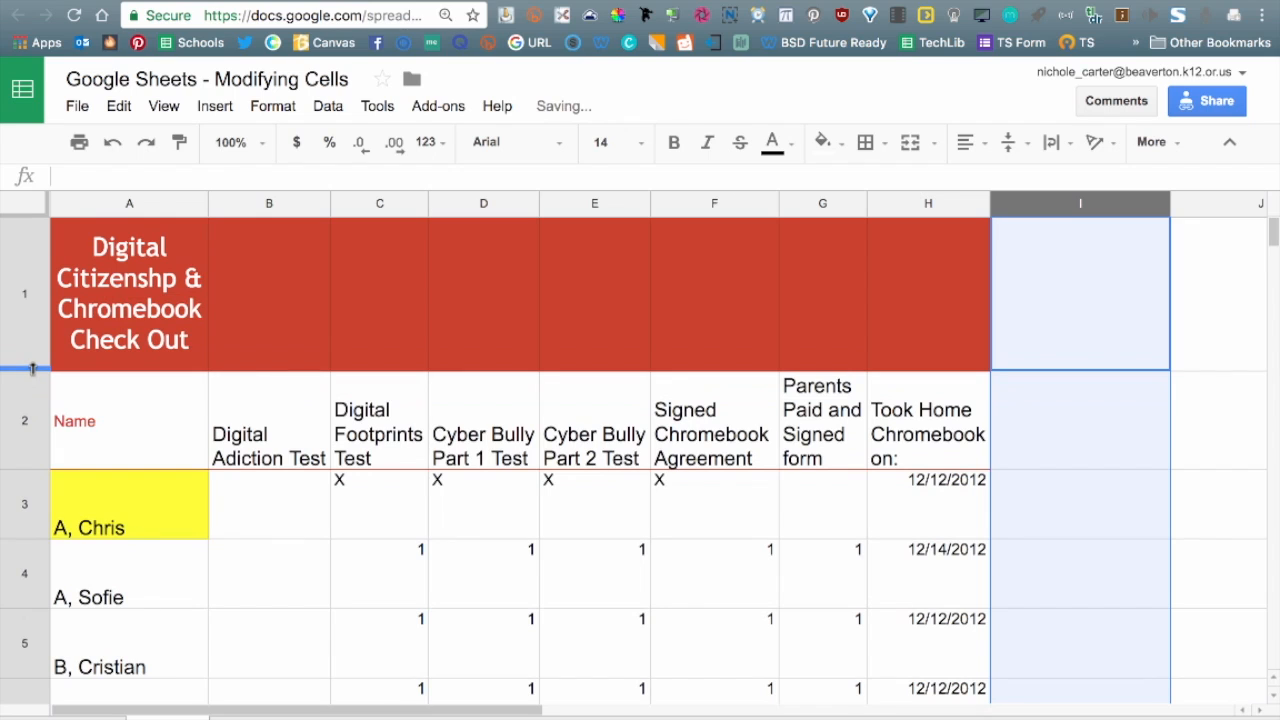
scroll(8, 514, down, 1)
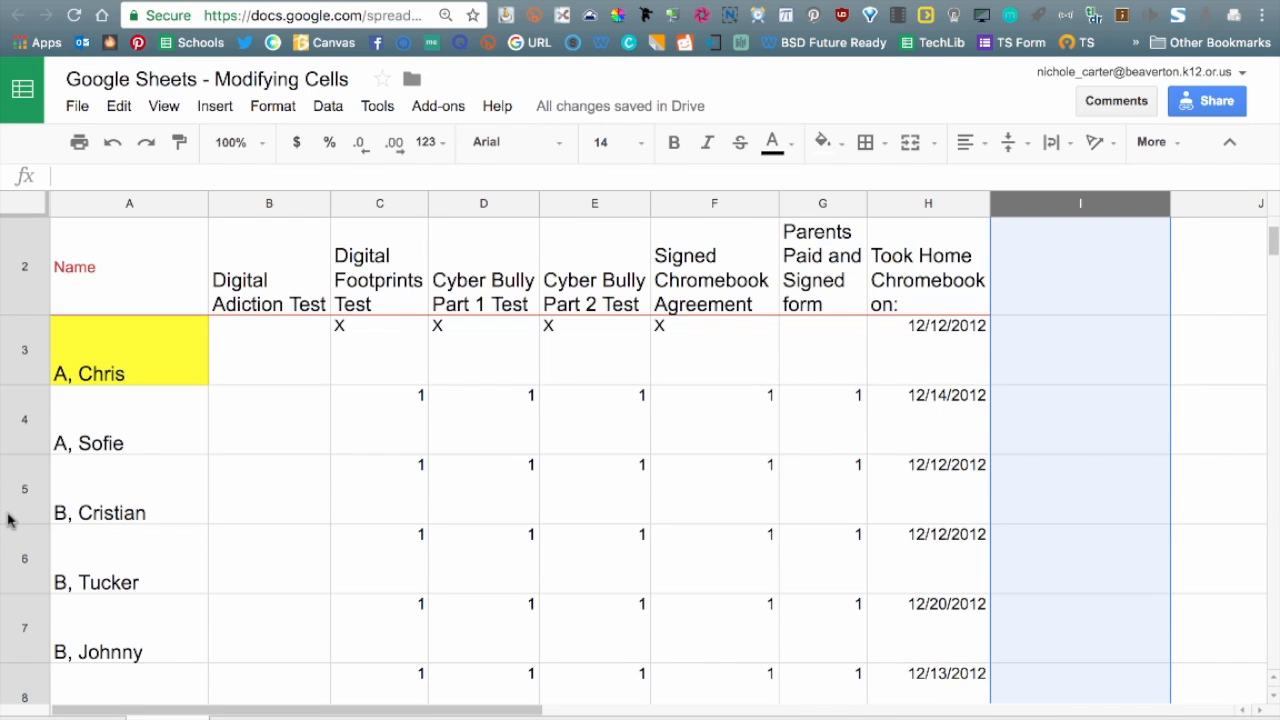
scroll(4, 514, down, 5)
scroll(4, 510, up, 6)
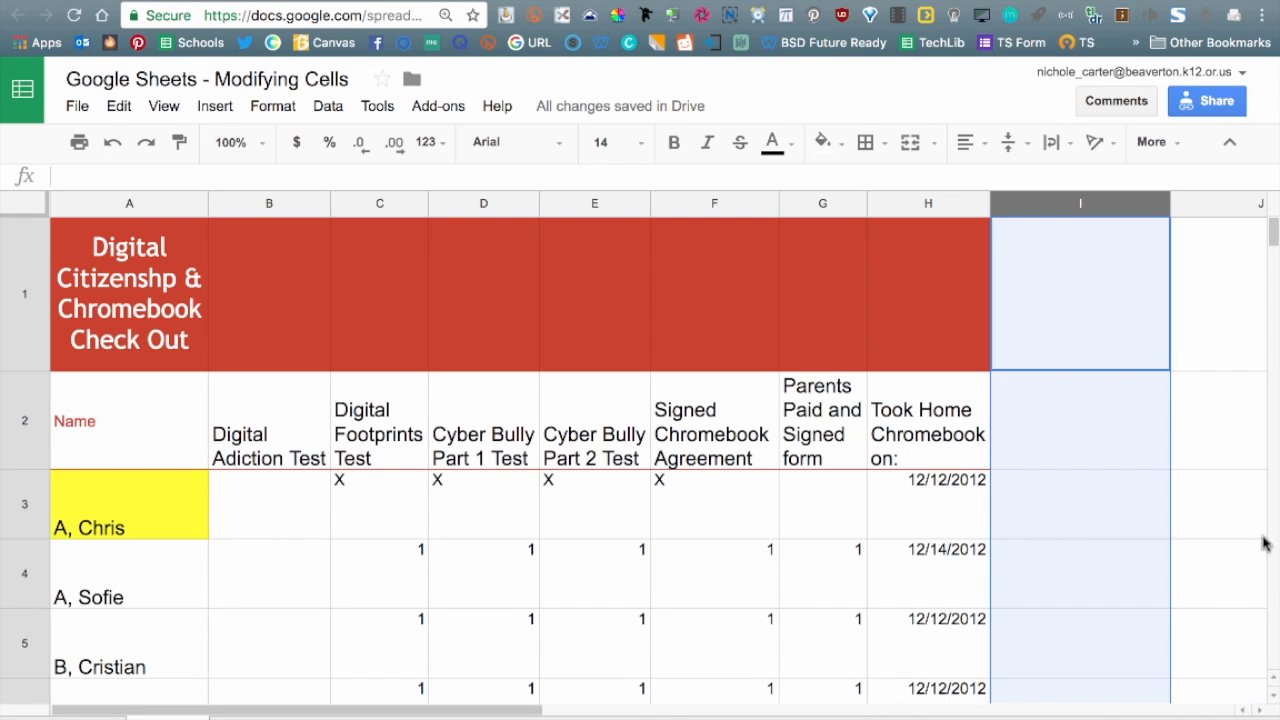
Select the entire sheet and view the text wrapping options, leaving the wrapping as it is
click(25, 206)
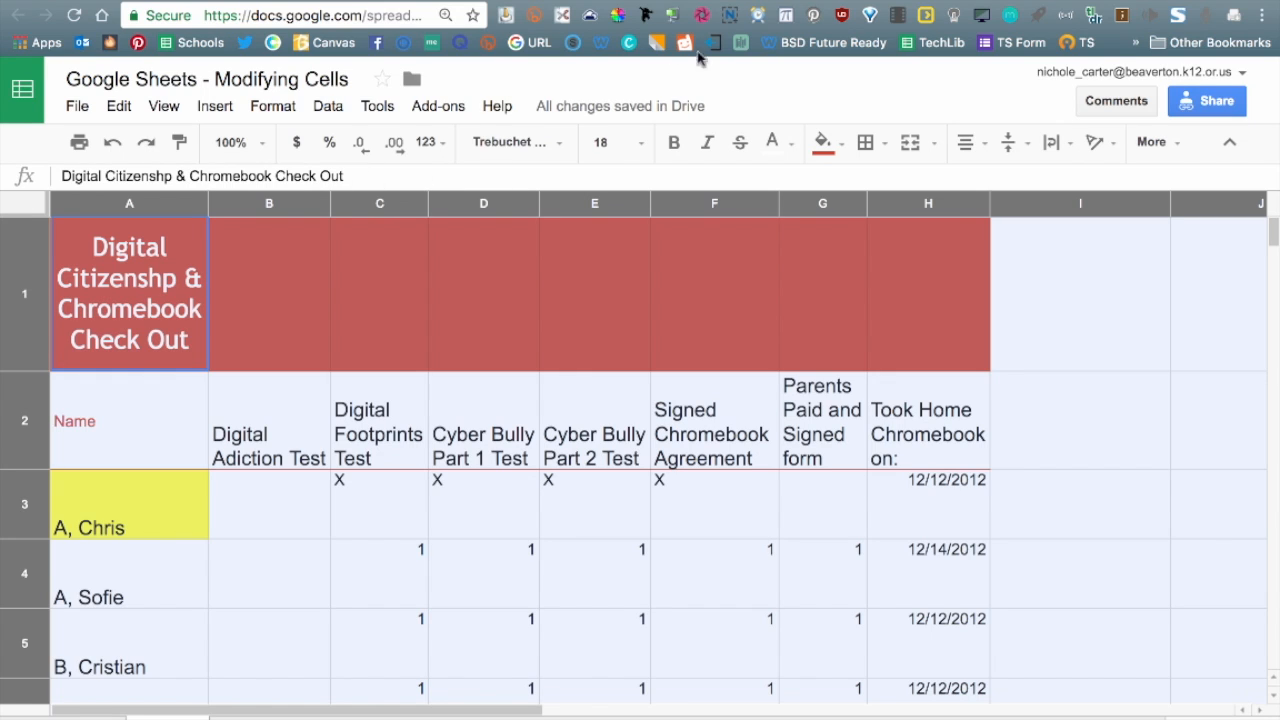
click(518, 143)
click(519, 147)
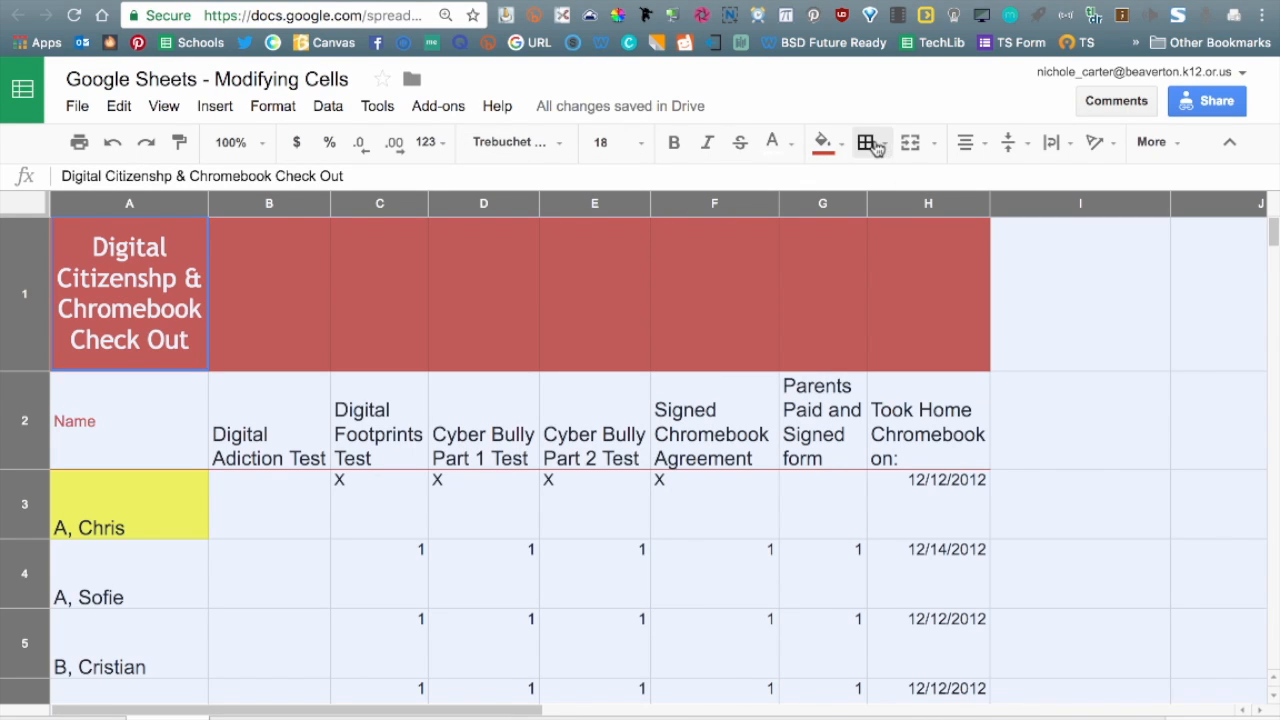
click(1051, 142)
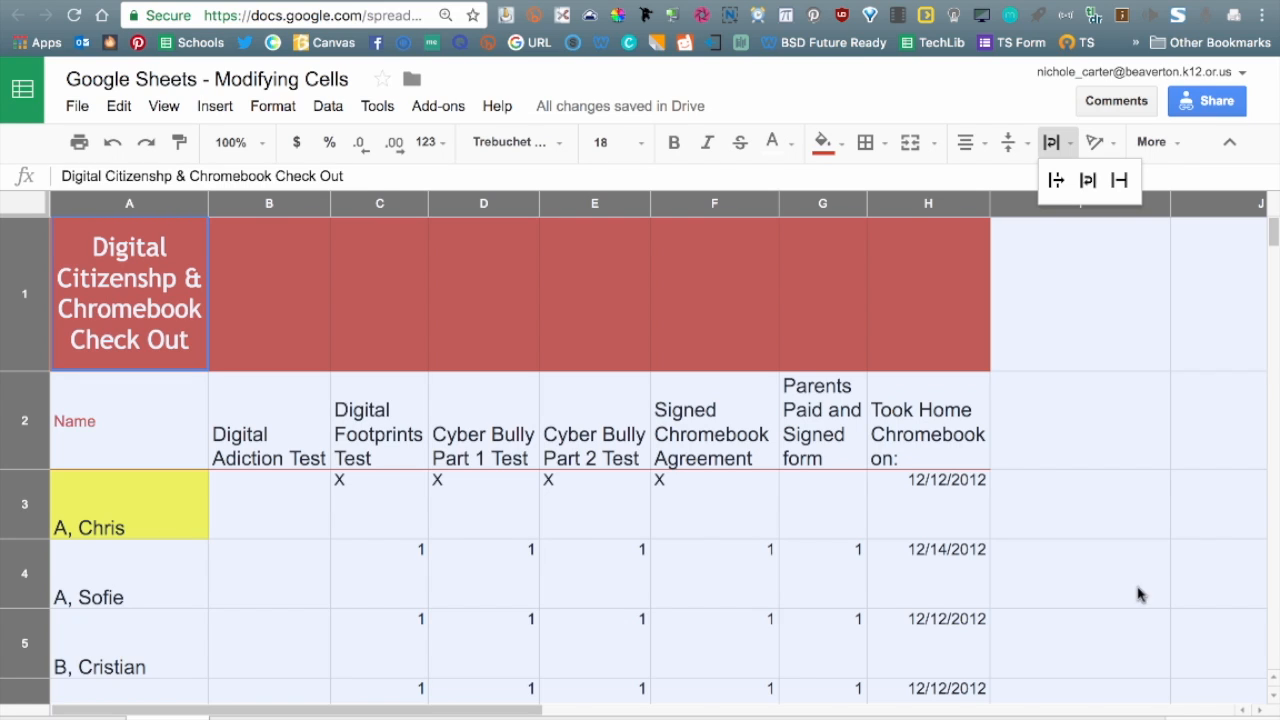
click(555, 465)
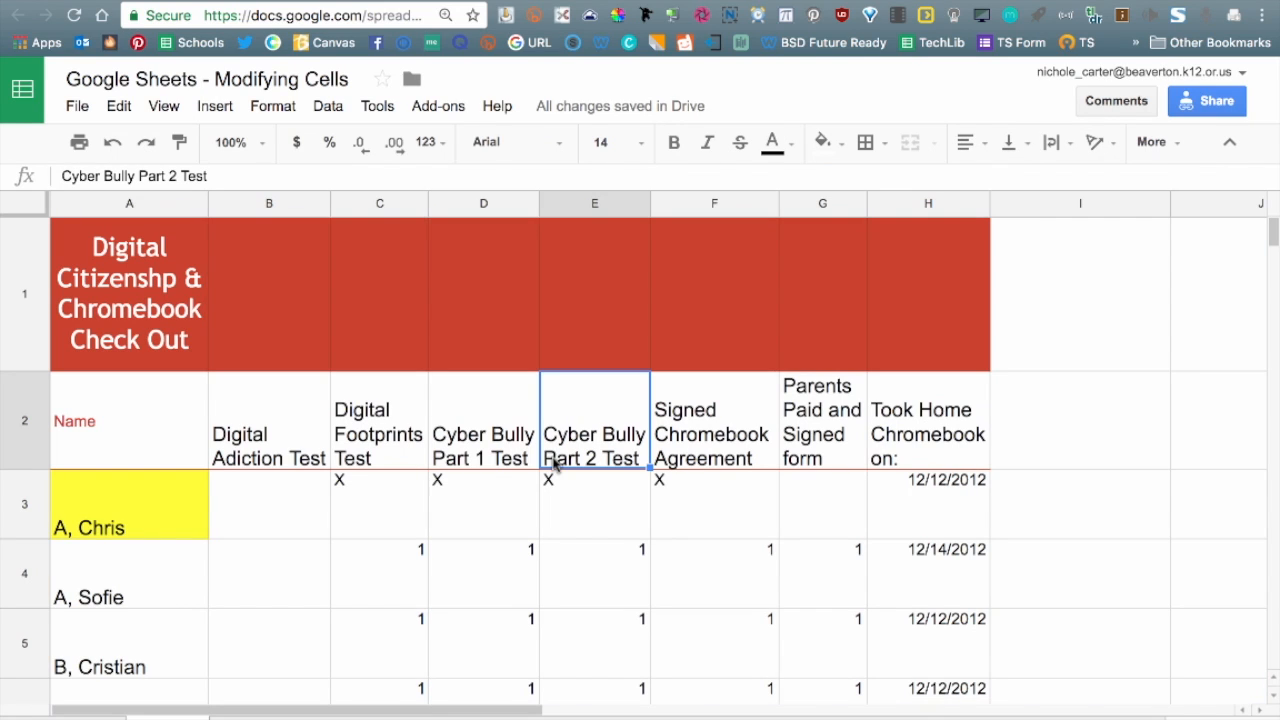
Select column B and view the options for inserting a column to its left or right
click(270, 206)
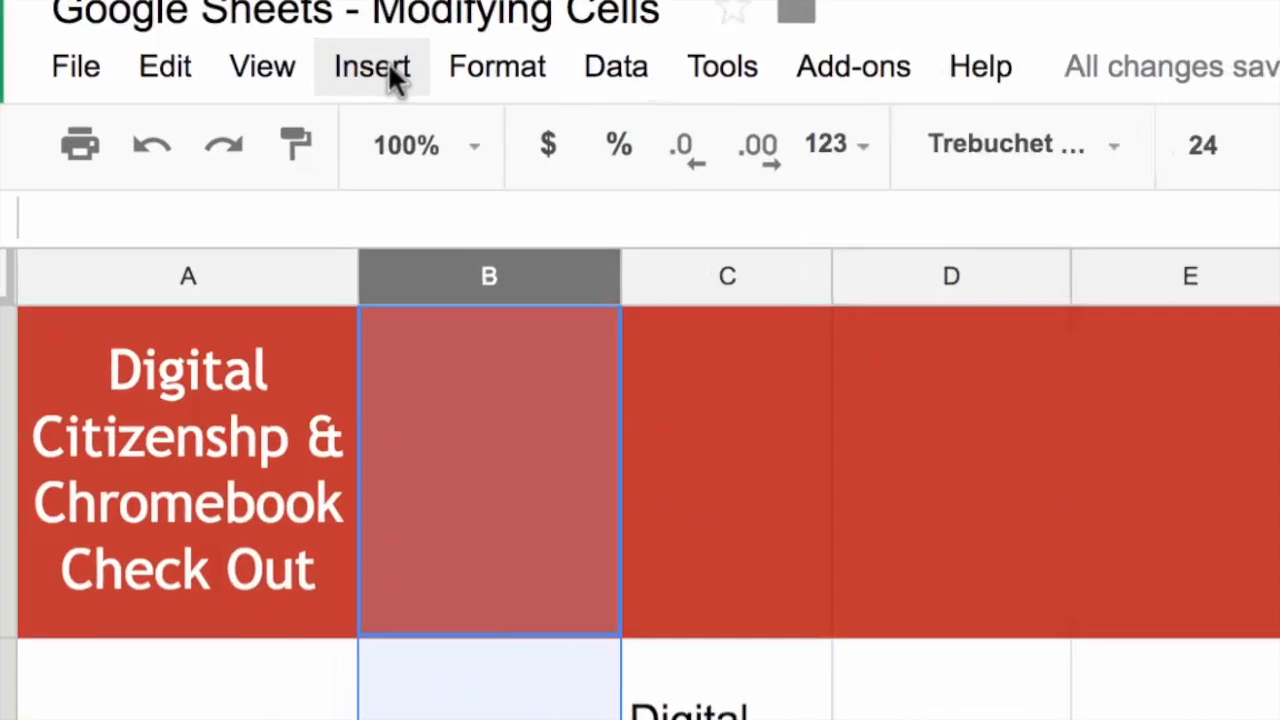
click(215, 106)
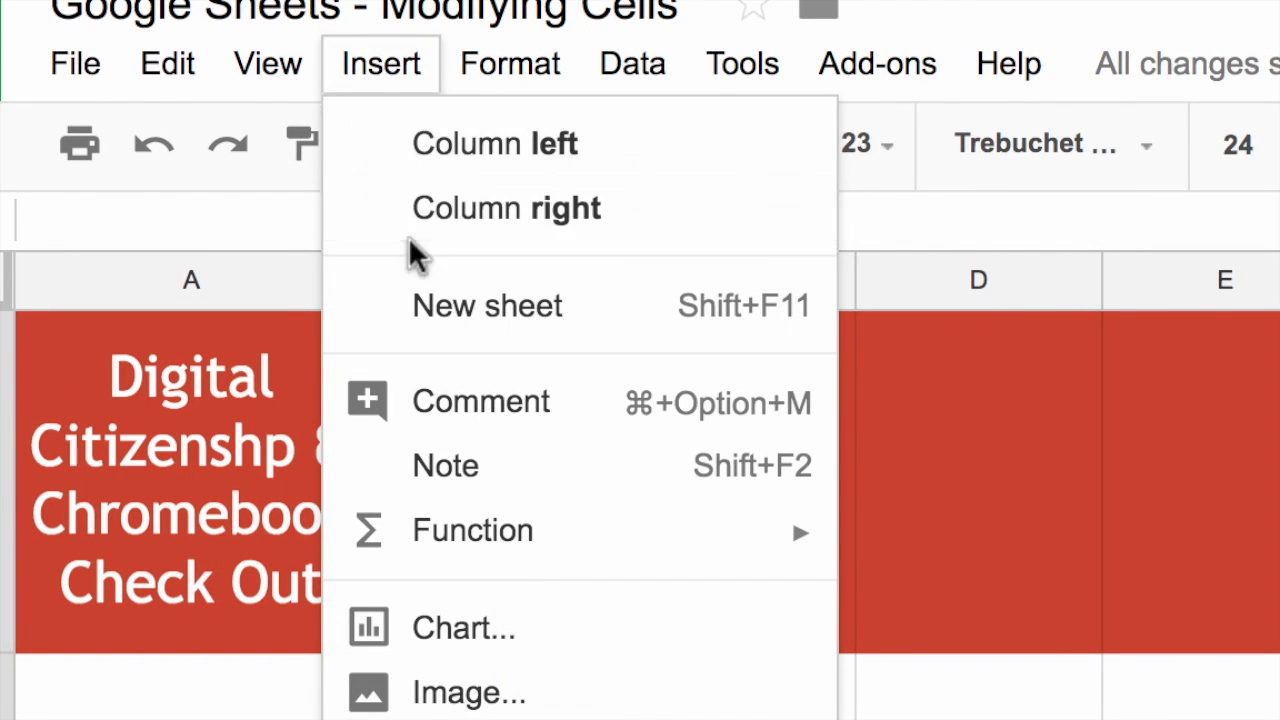
click(400, 212)
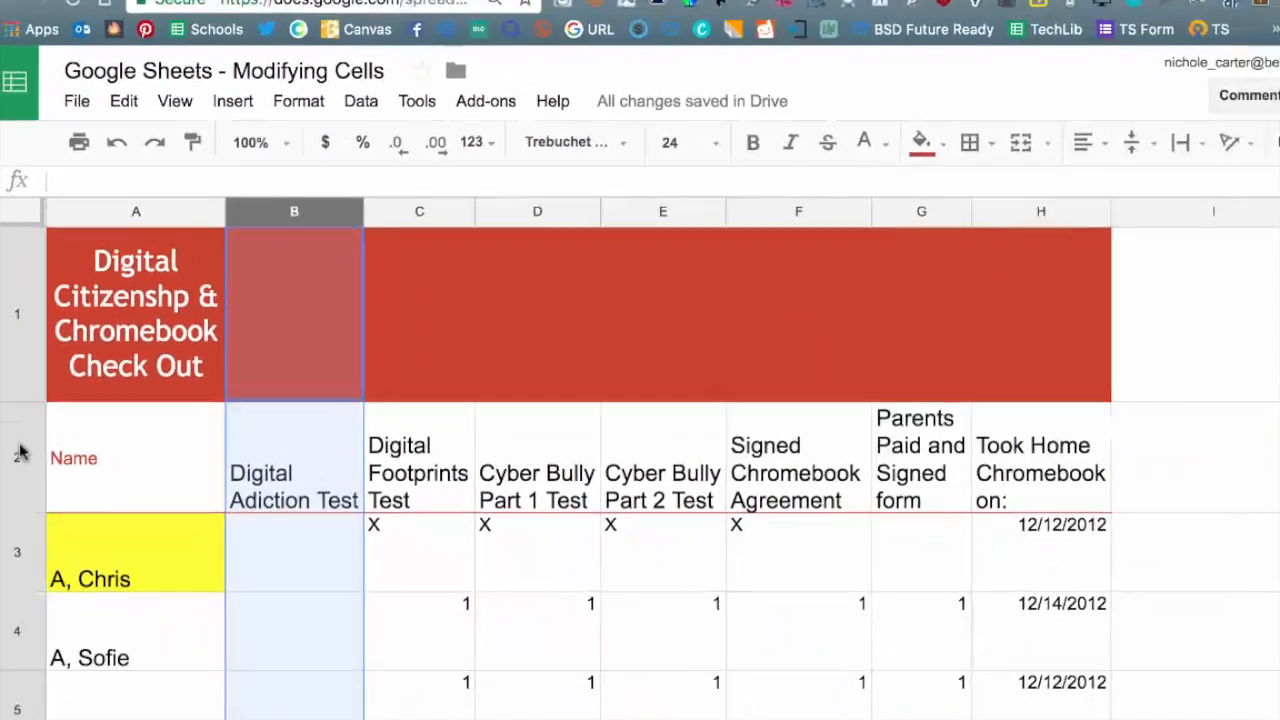
Select header row 2 and view the options for inserting a row above or below it
click(26, 403)
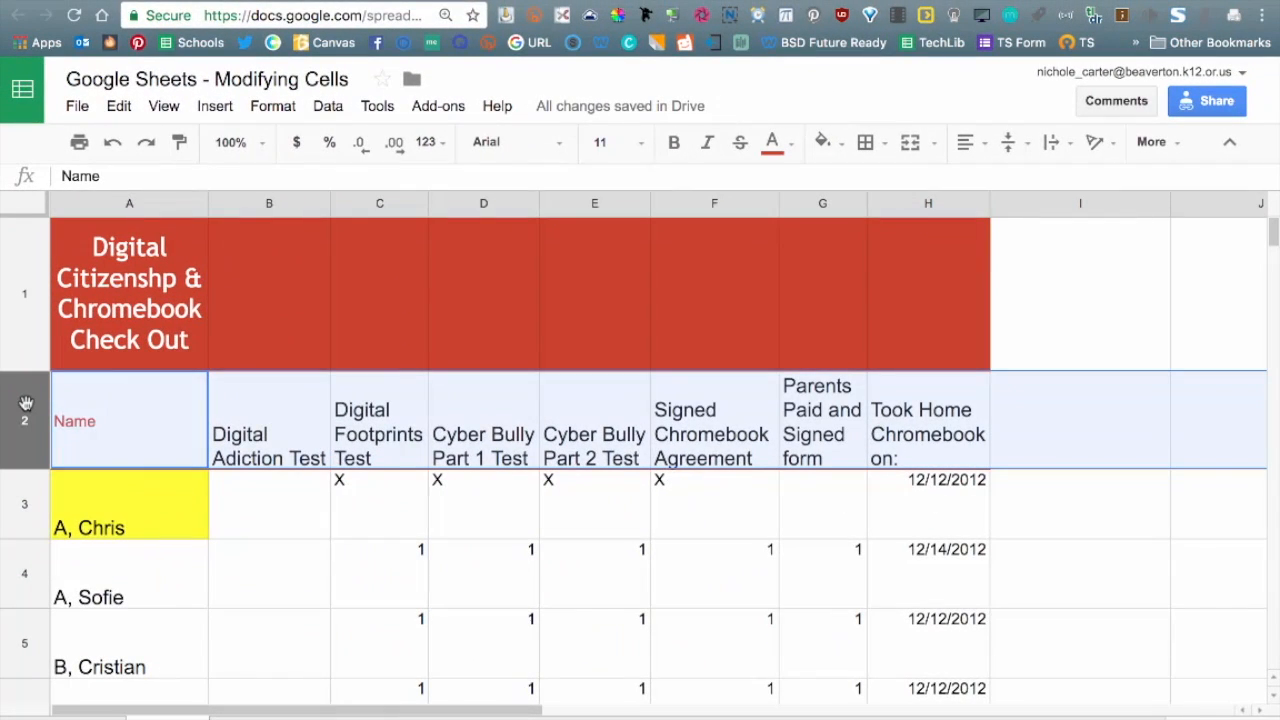
click(234, 105)
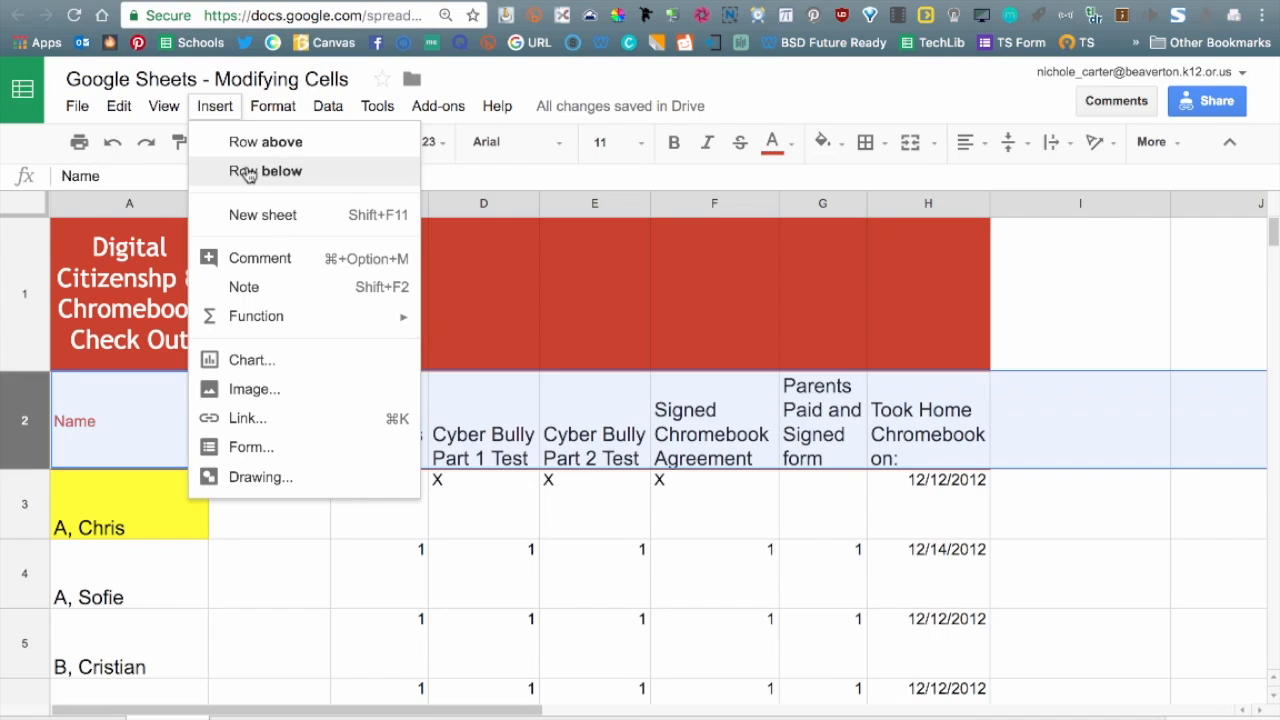
click(226, 110)
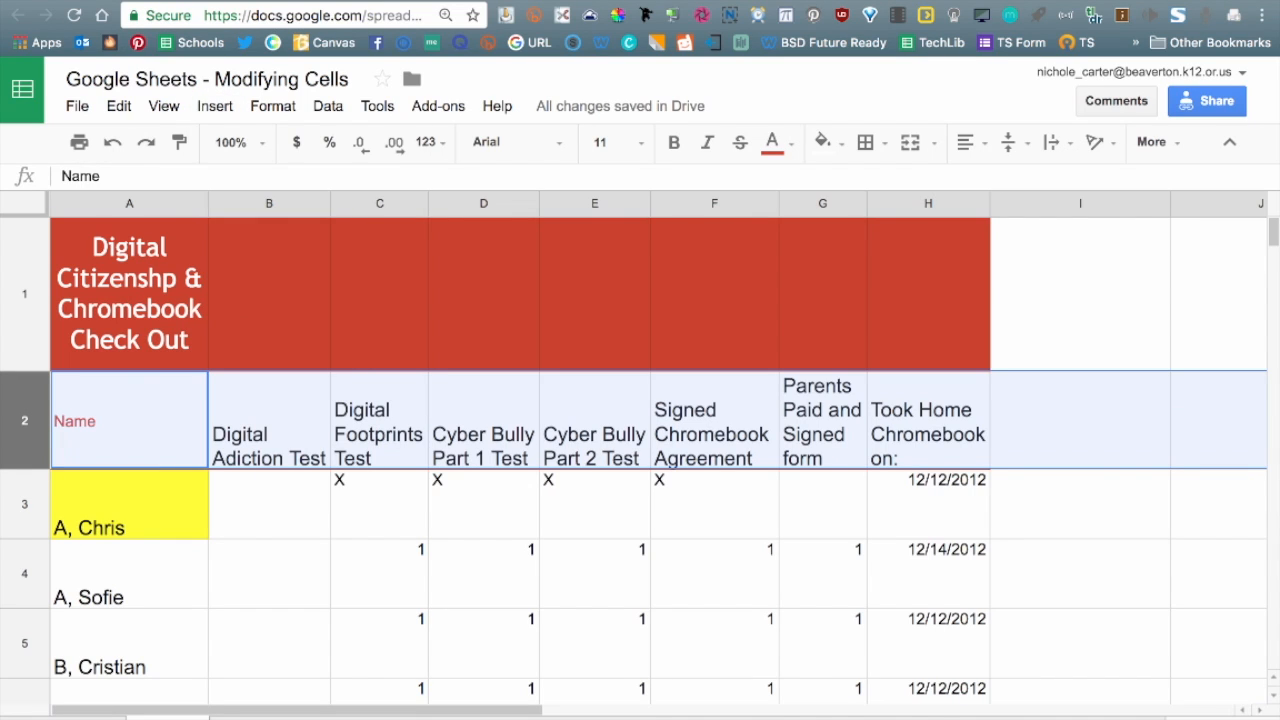
scroll(355, 466, down, 1)
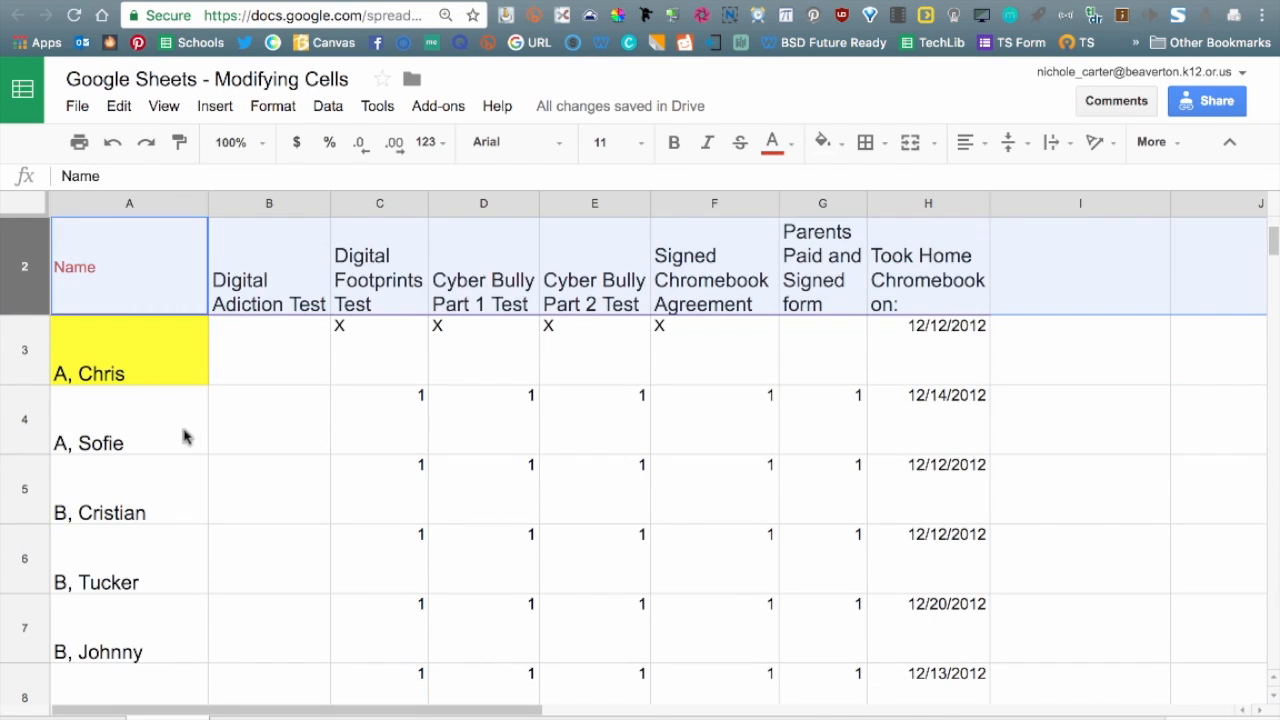
View the options for hiding row 3 and column A, leaving both as they are
click(23, 346)
right_click(20, 356)
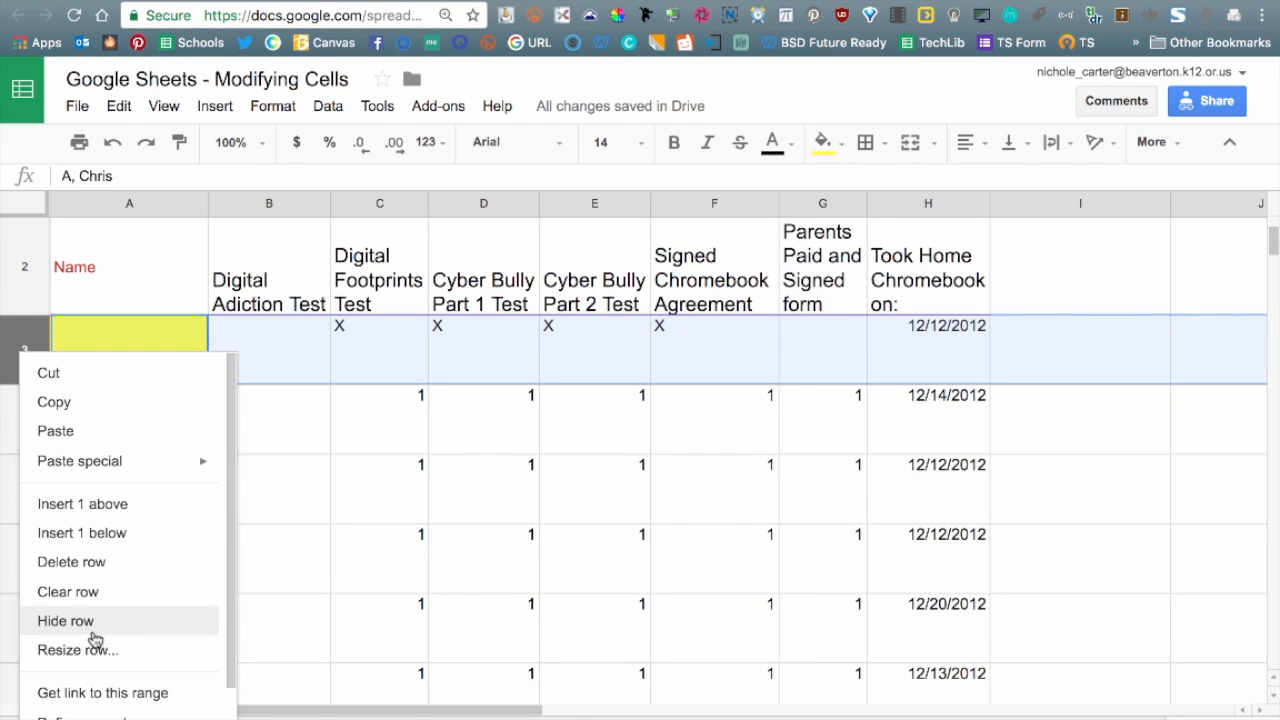
click(148, 200)
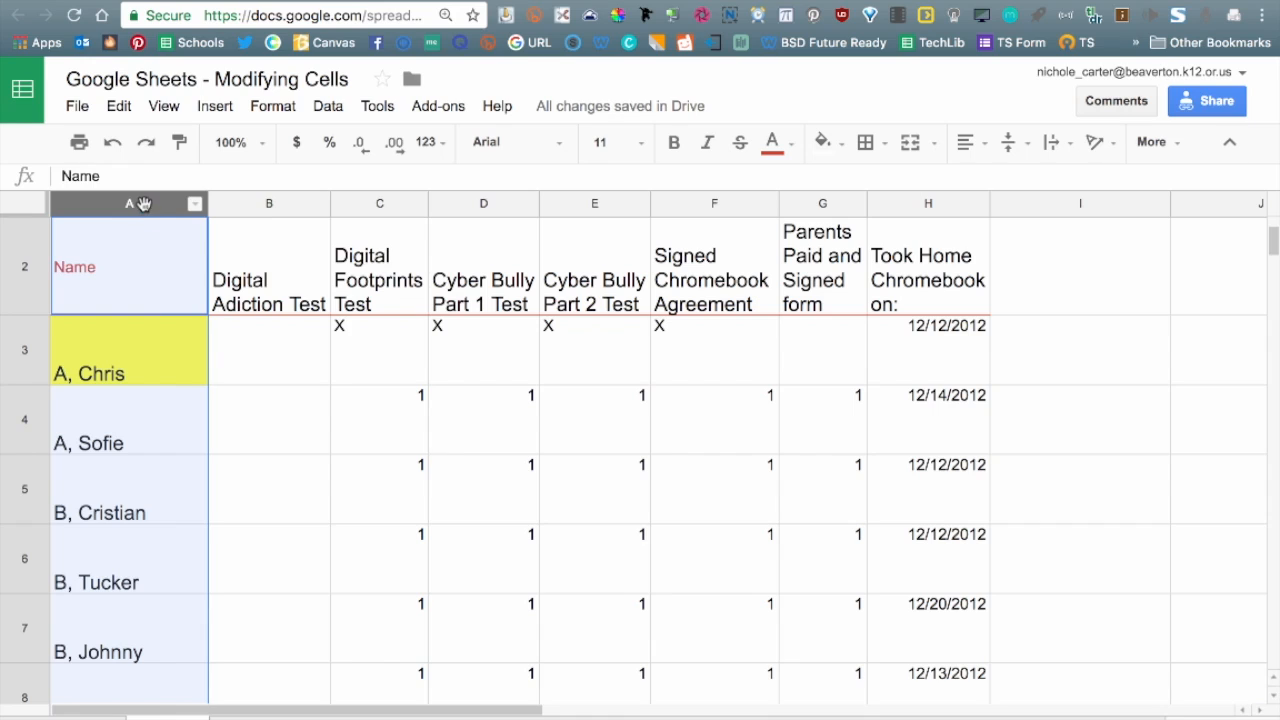
right_click(145, 205)
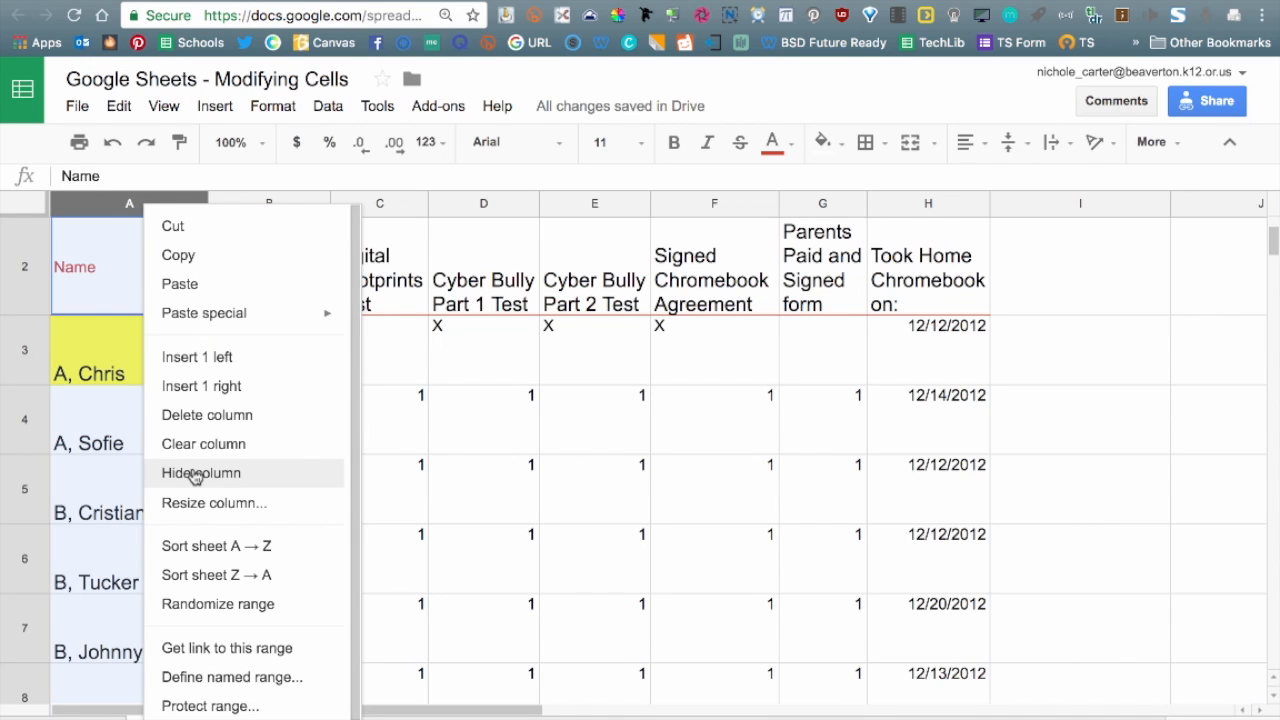
click(96, 200)
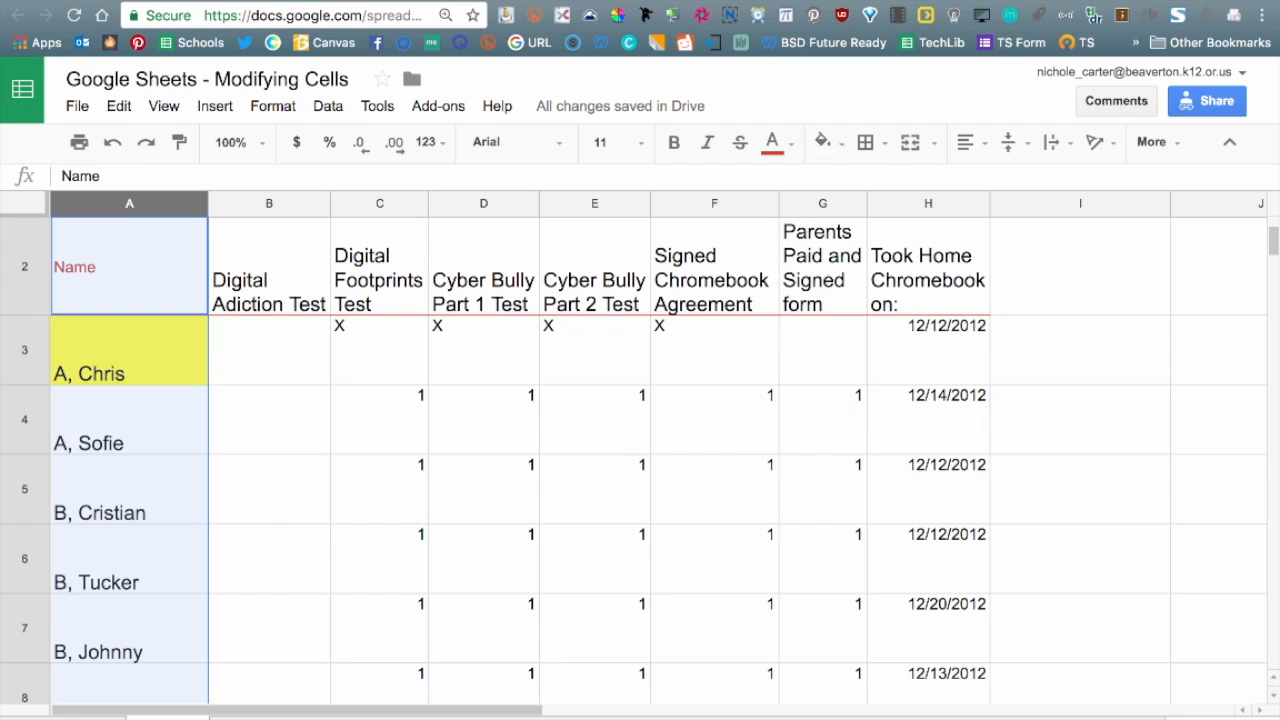
Merge title cells A1 through H1 so the sheet title spans the whole table width
scroll(651, 494, up, 3)
click(143, 333)
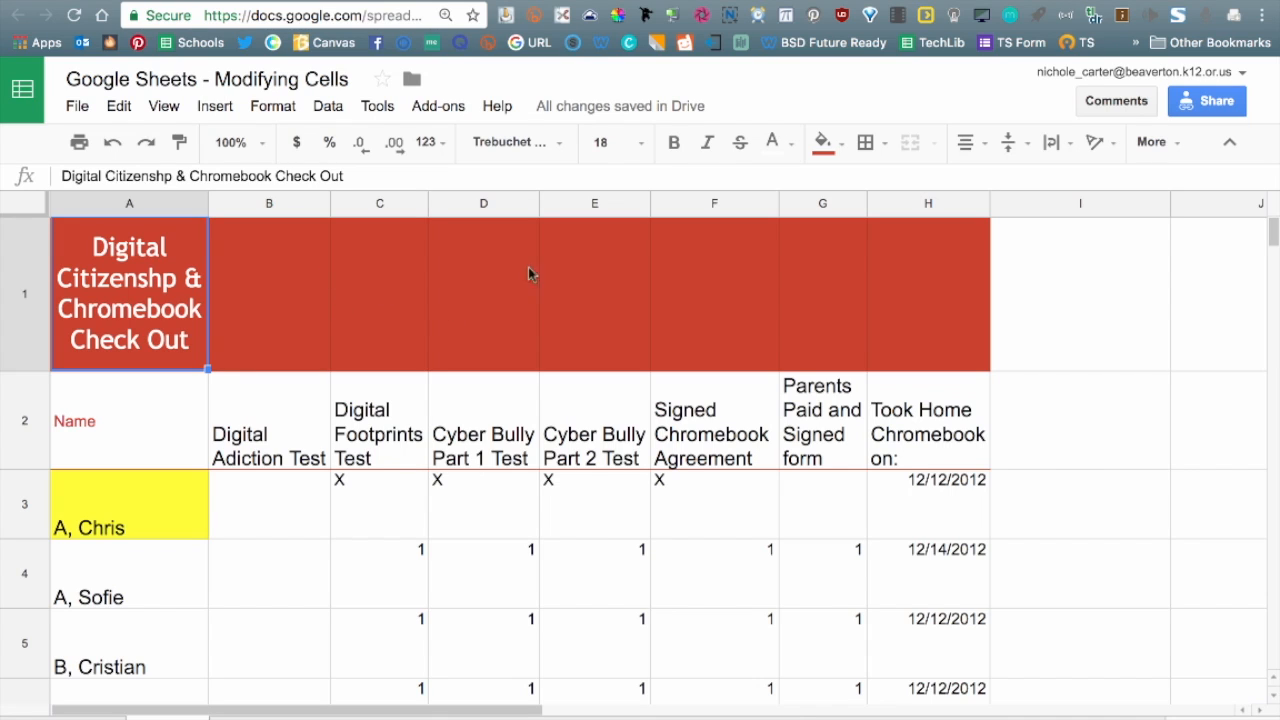
shift+click(944, 315)
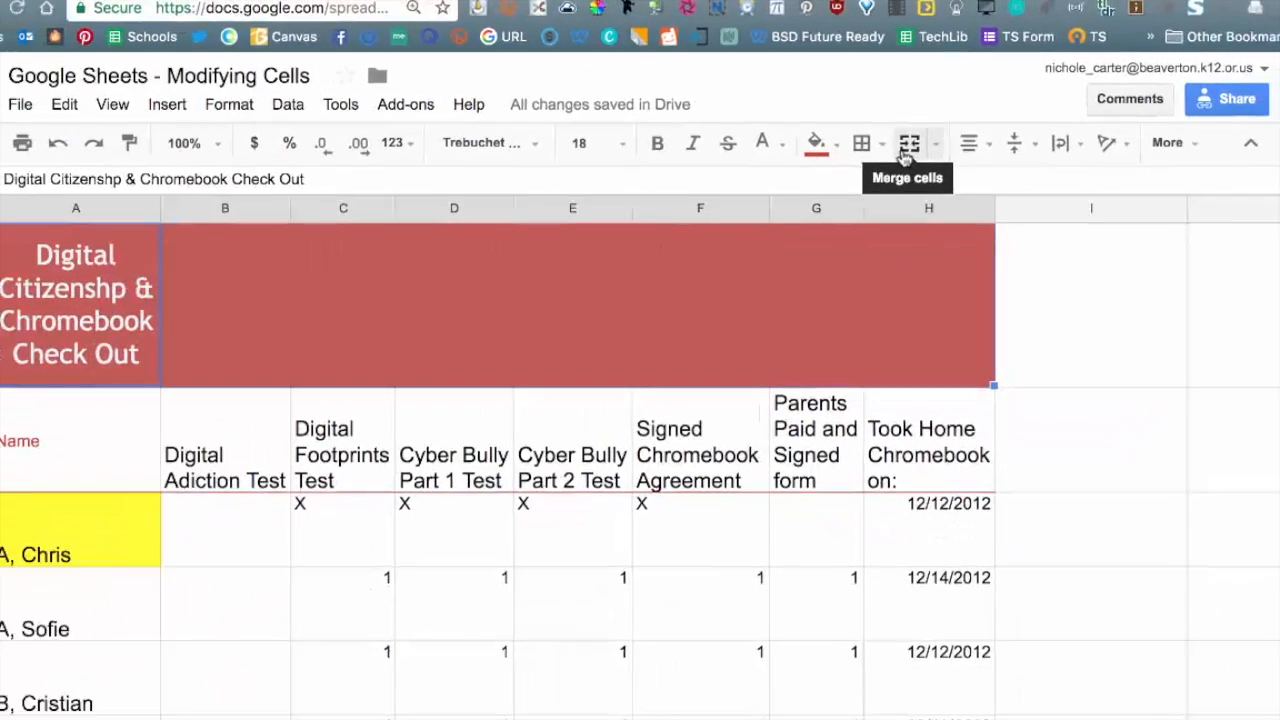
click(905, 150)
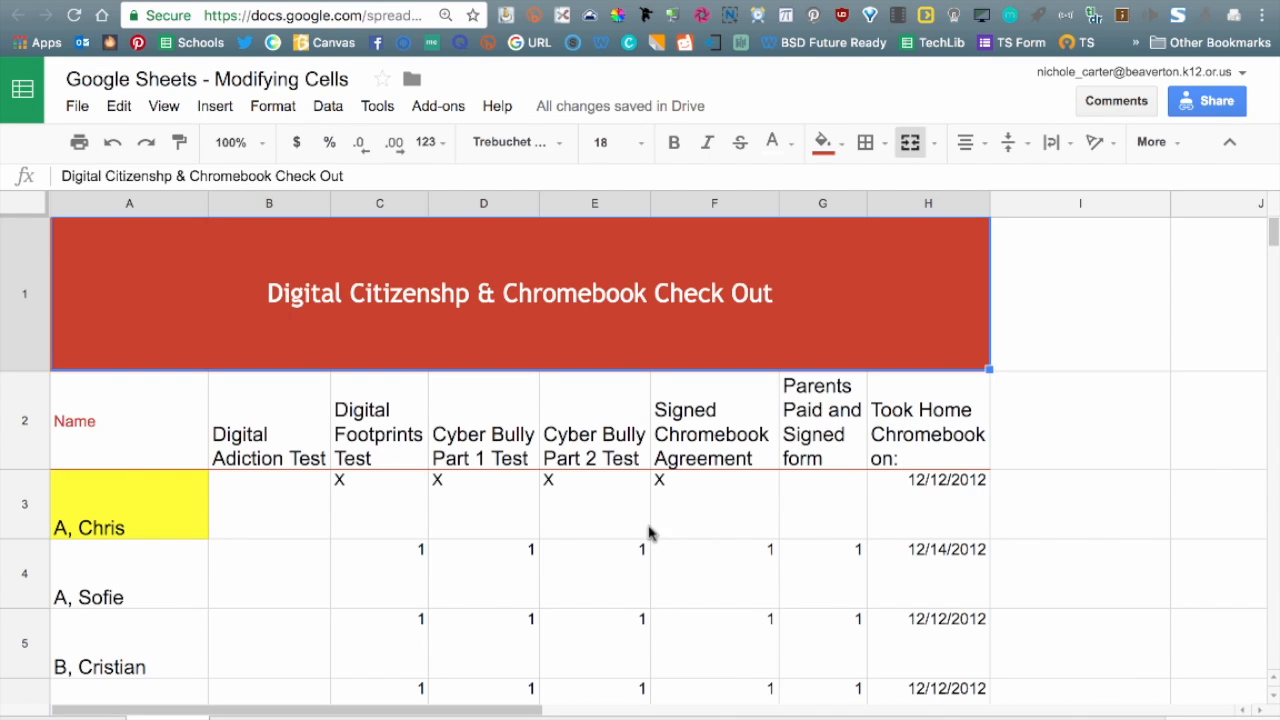
Unmerge the title cells in row 1 and merge them again across columns A to H
click(937, 144)
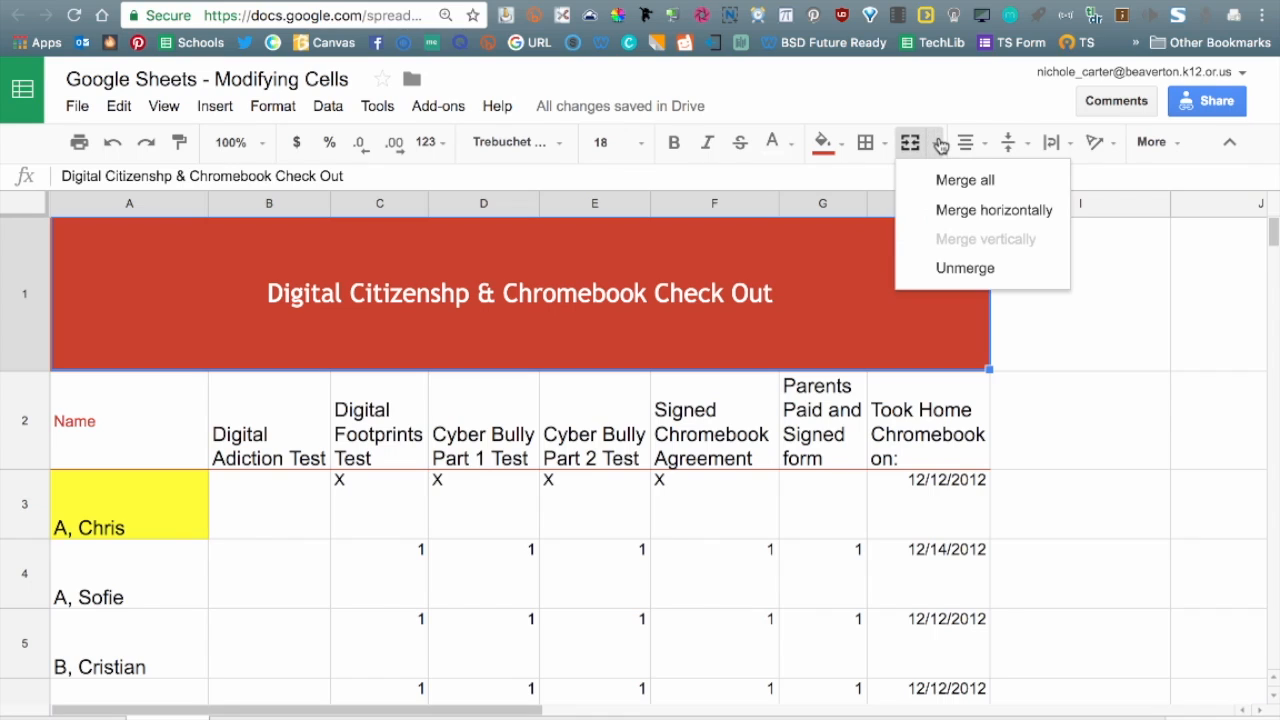
click(960, 268)
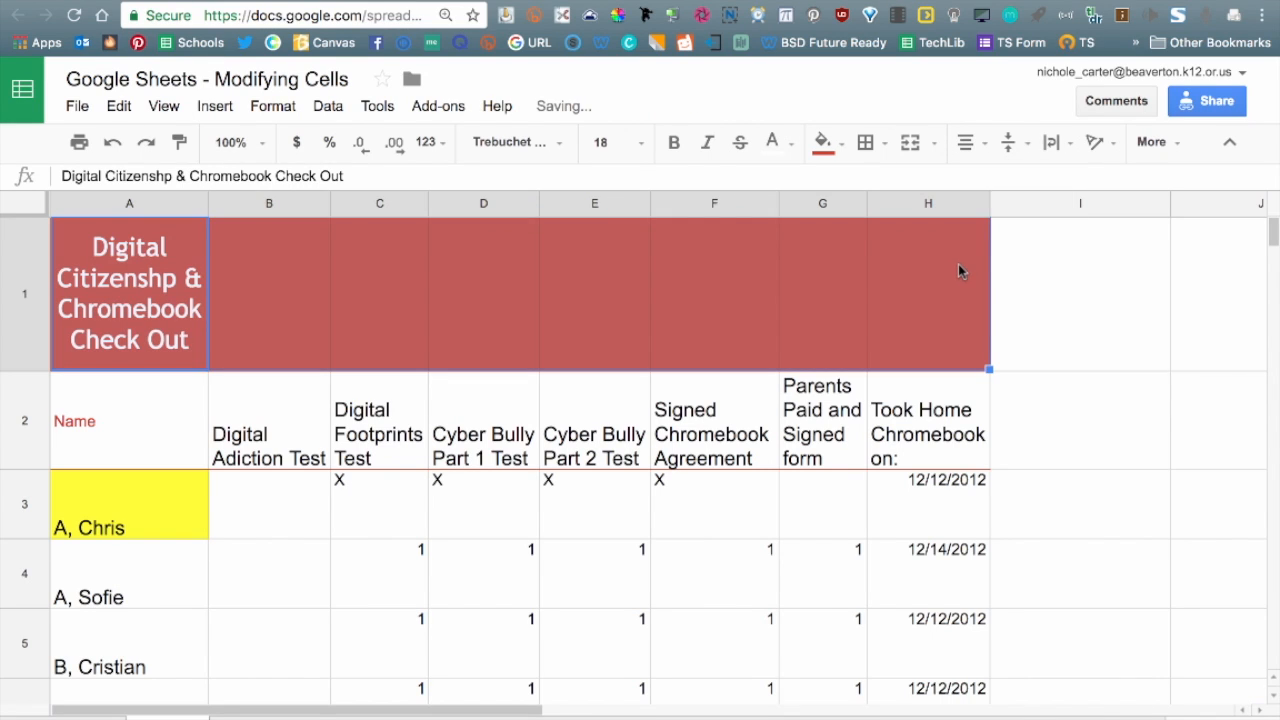
click(910, 143)
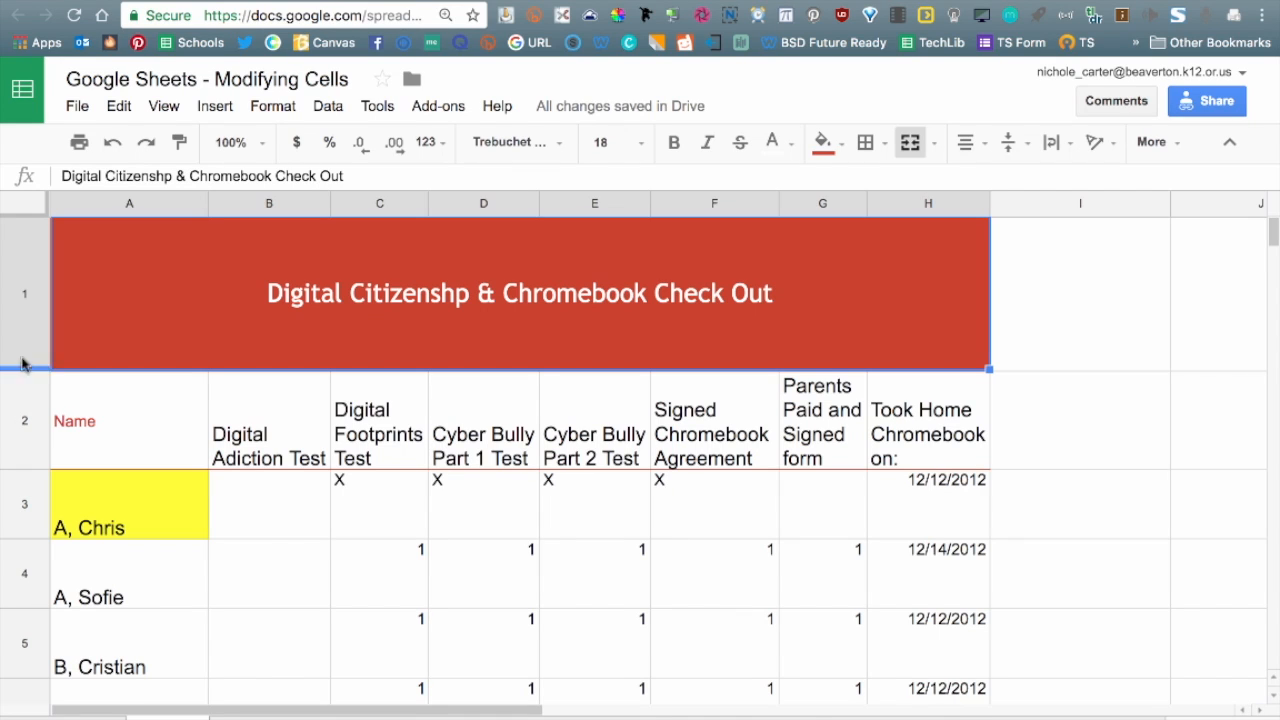
Freeze the top 2 rows so the title and column headings stay in place
click(8, 290)
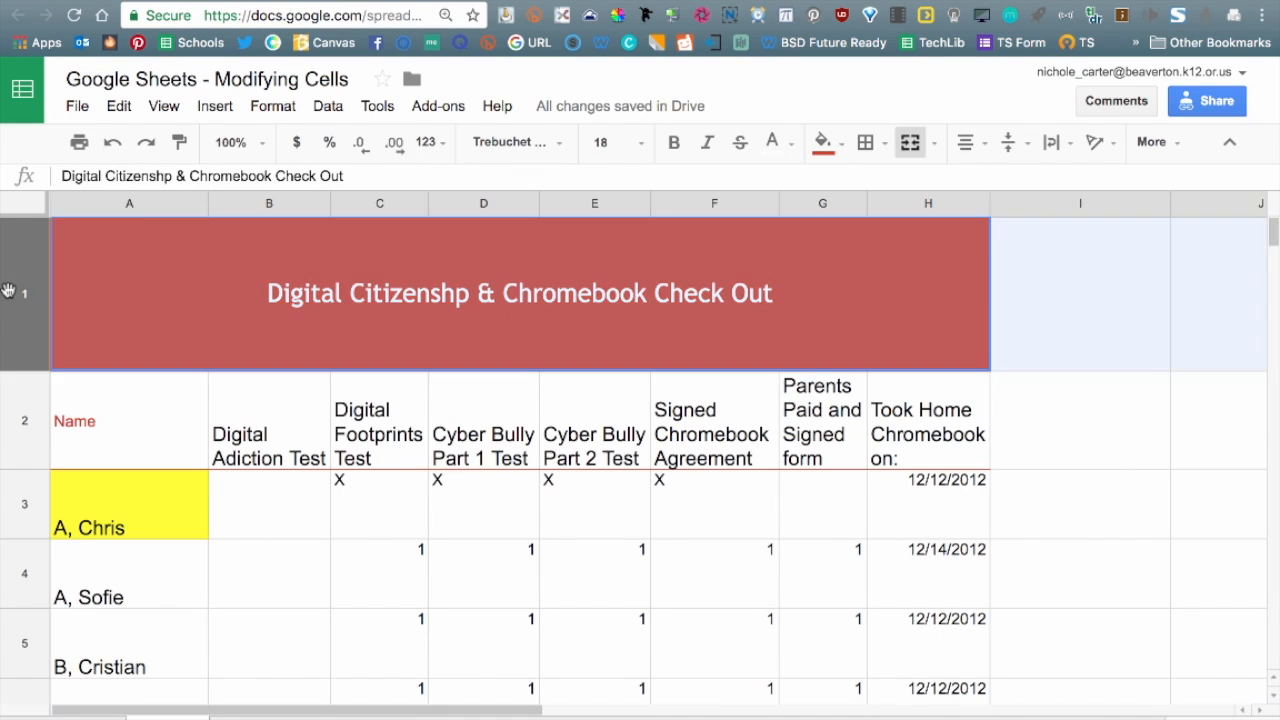
click(24, 424)
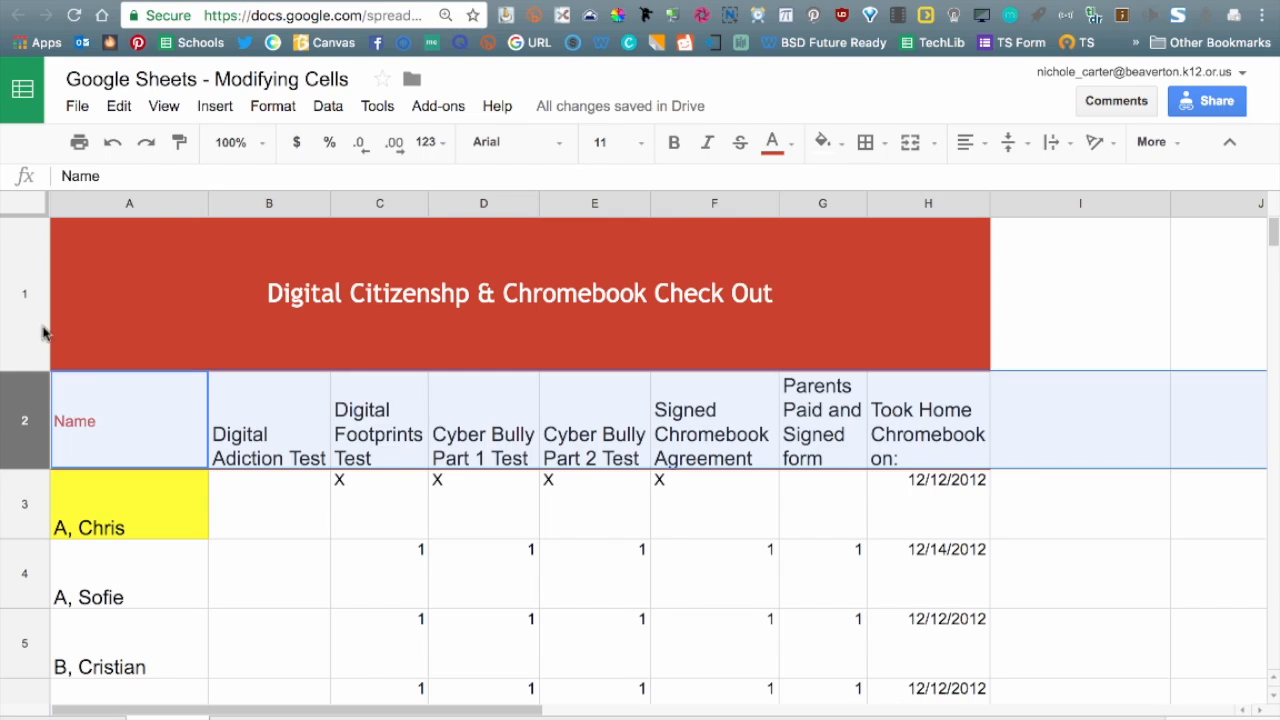
click(157, 114)
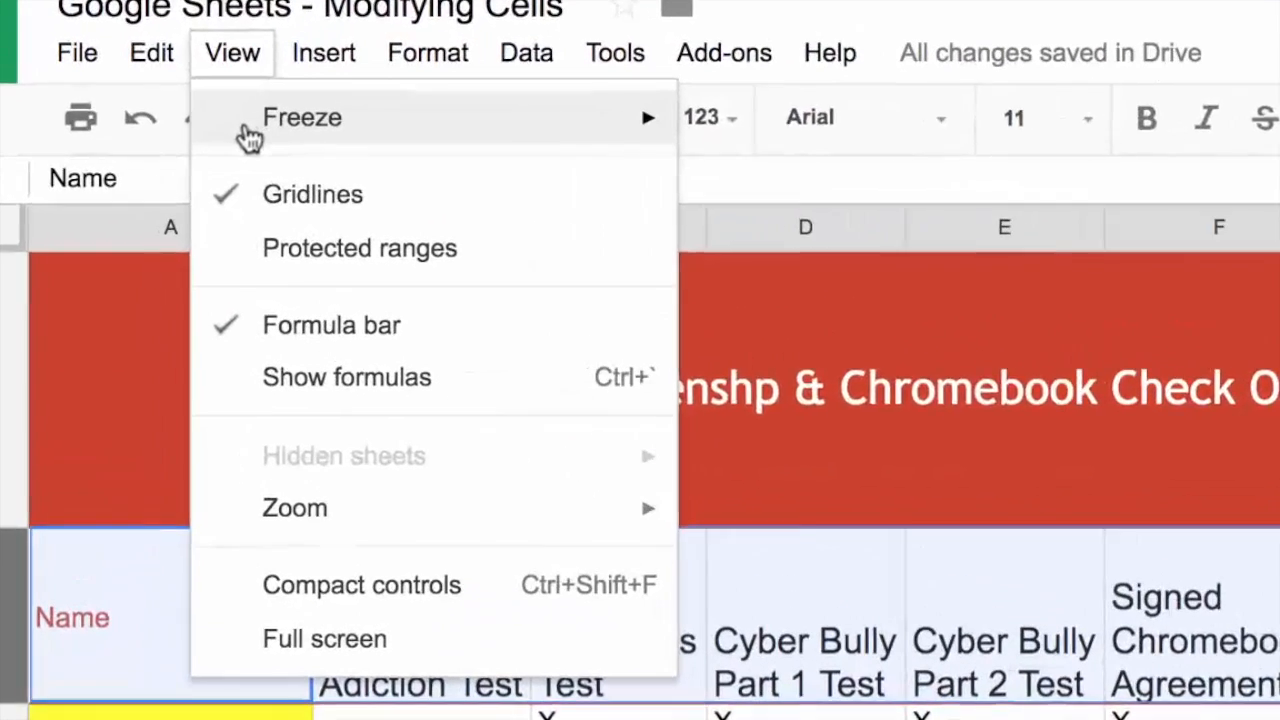
mouse_move(170, 148)
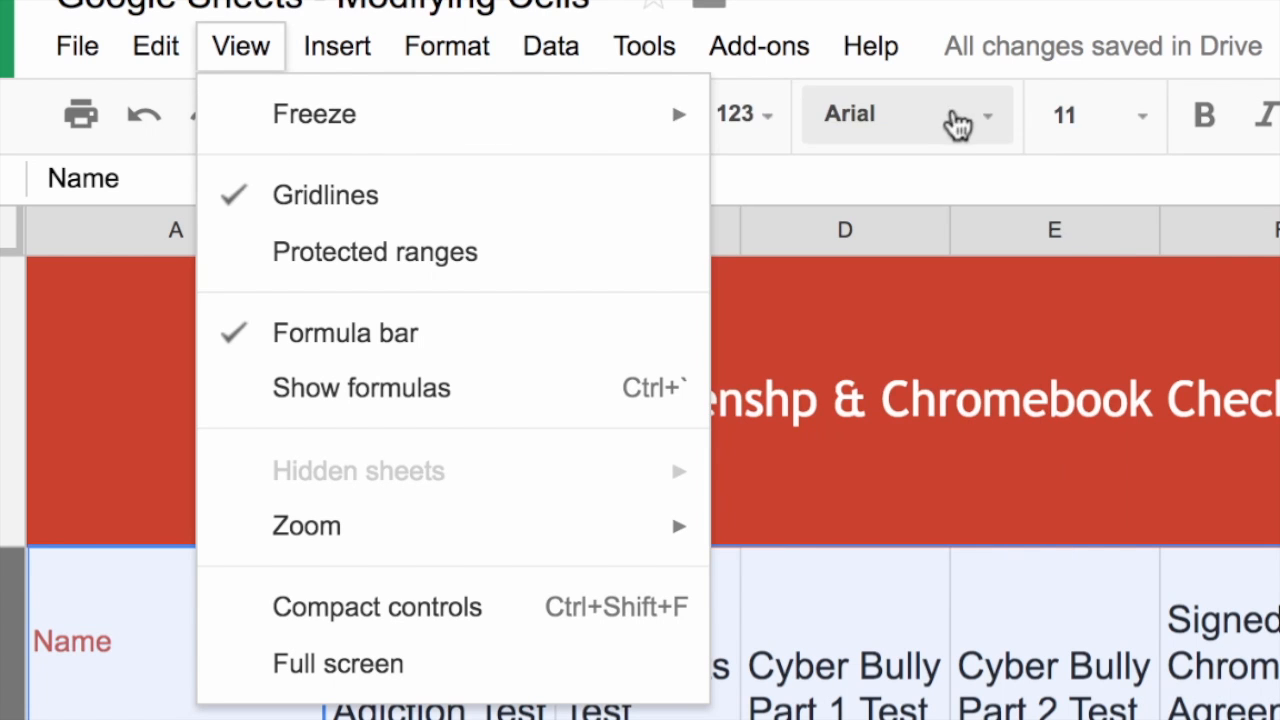
mouse_move(590, 114)
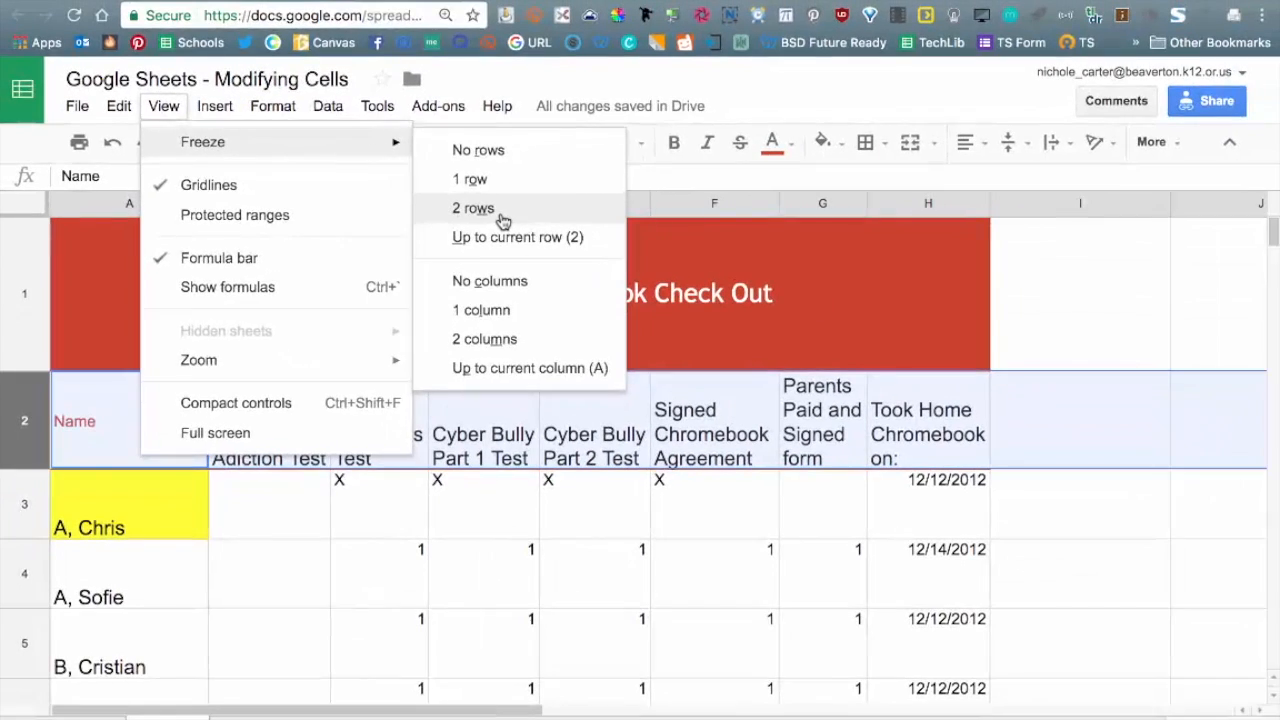
click(667, 237)
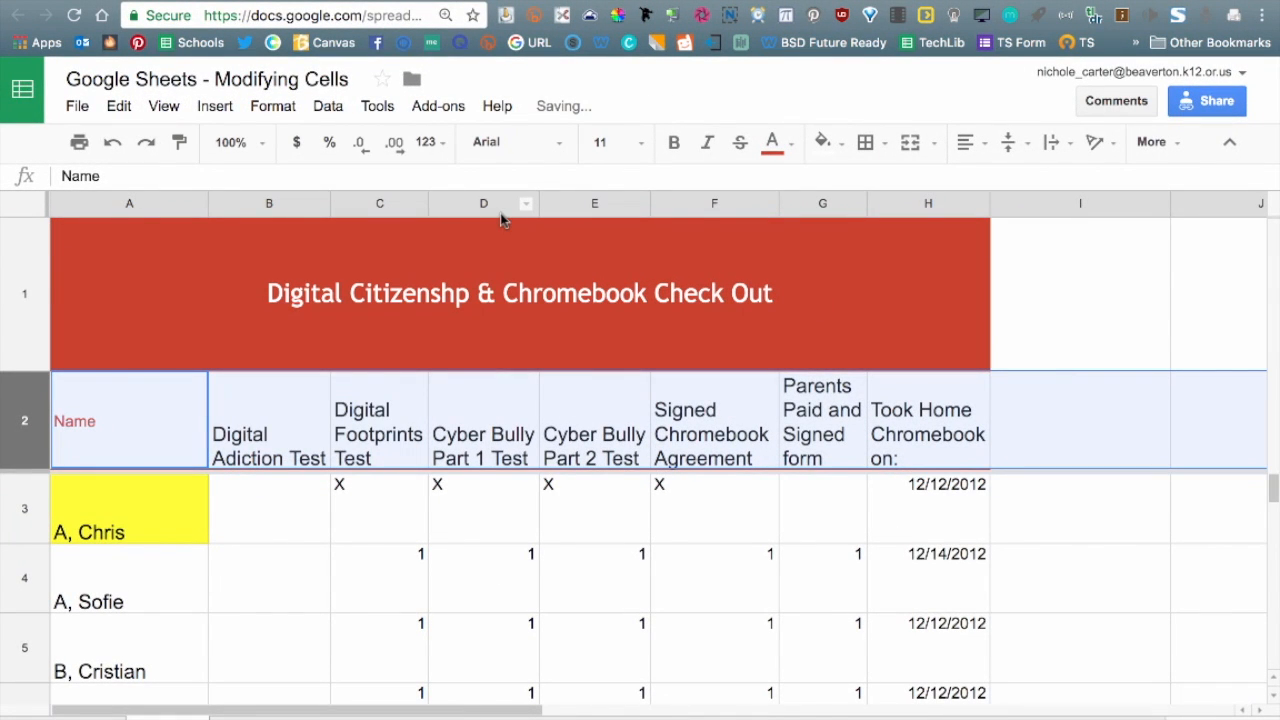
Scroll through the student rows and back to check that the title and heading rows stay fixed
click(199, 530)
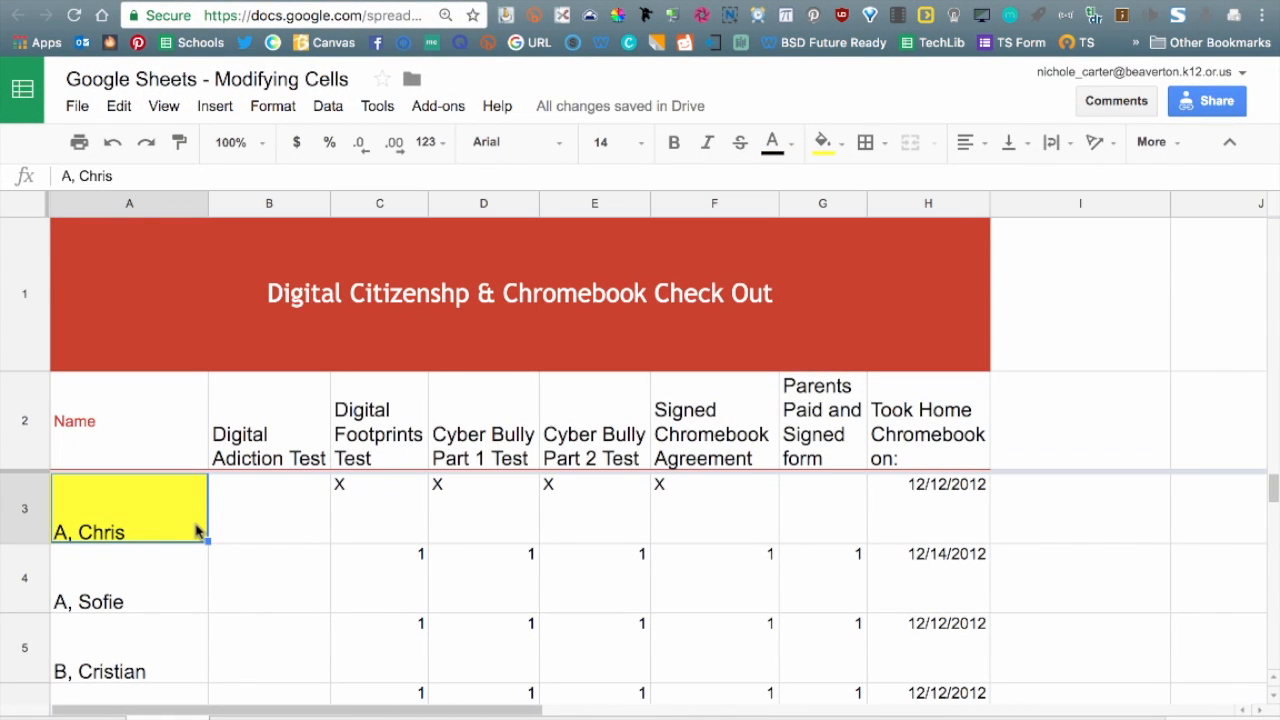
scroll(174, 552, down, 6)
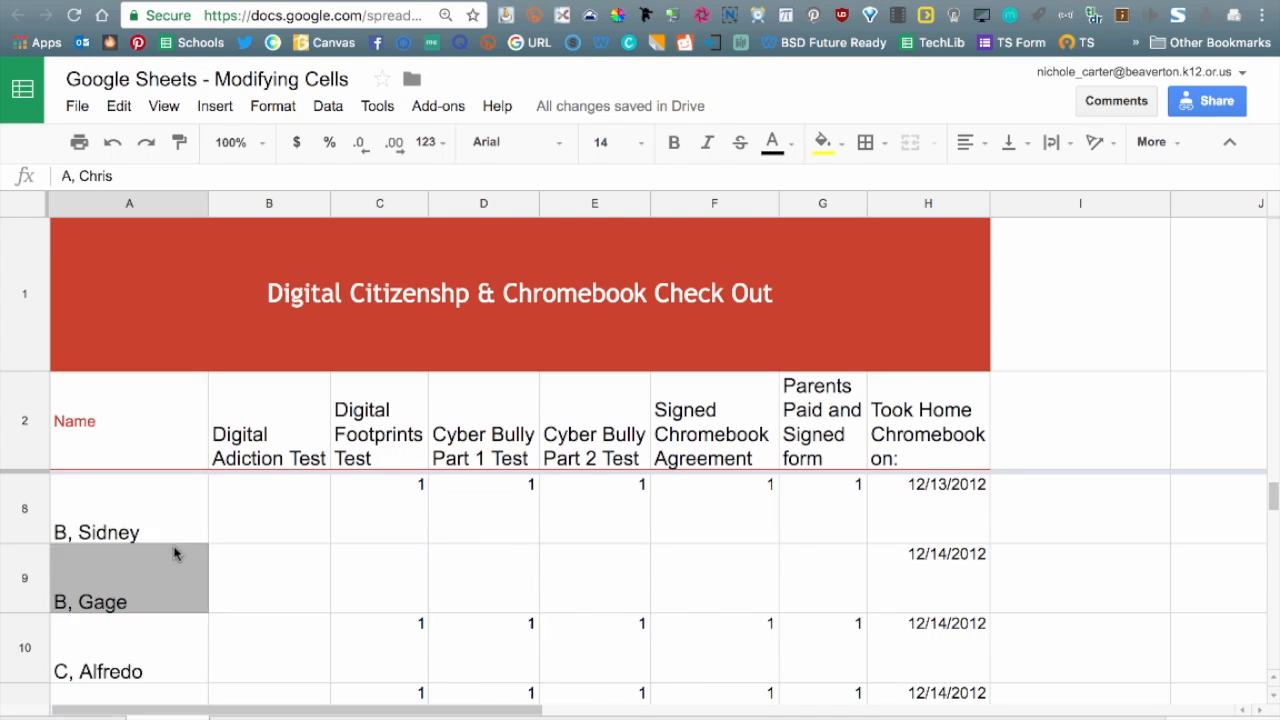
scroll(171, 556, down, 3)
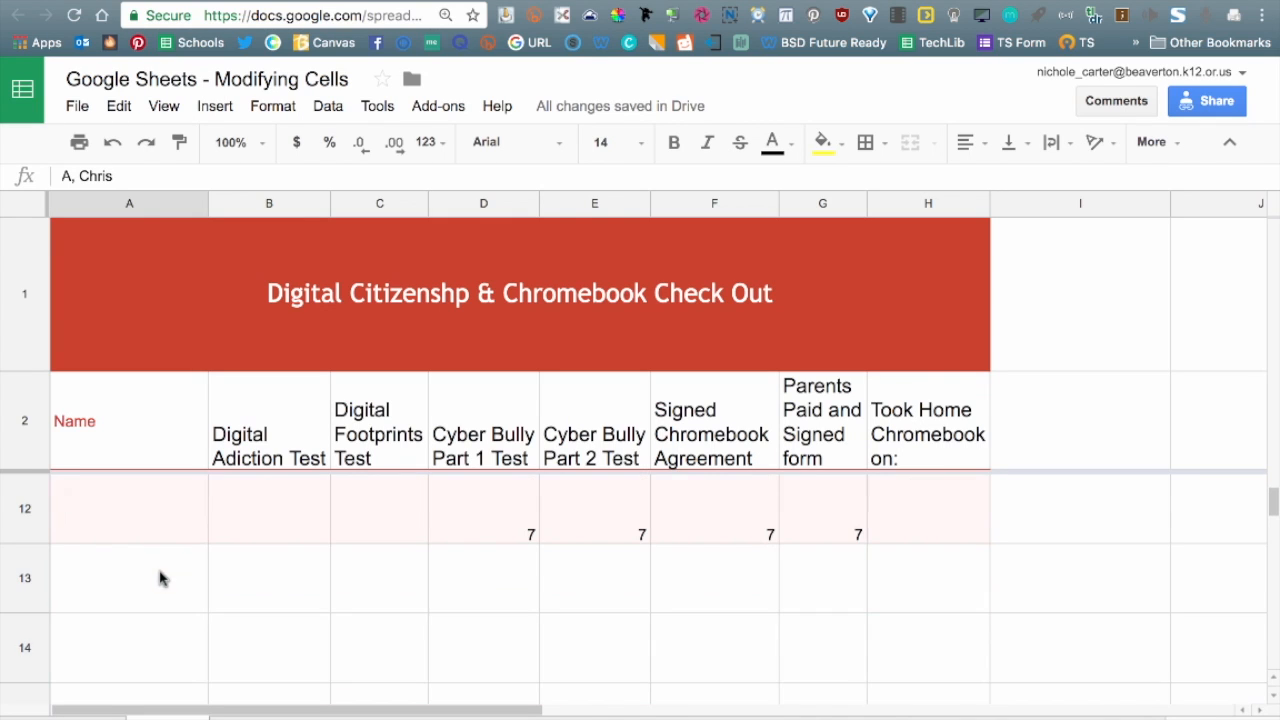
scroll(230, 550, up, 2)
scroll(196, 538, up, 7)
scroll(180, 536, down, 5)
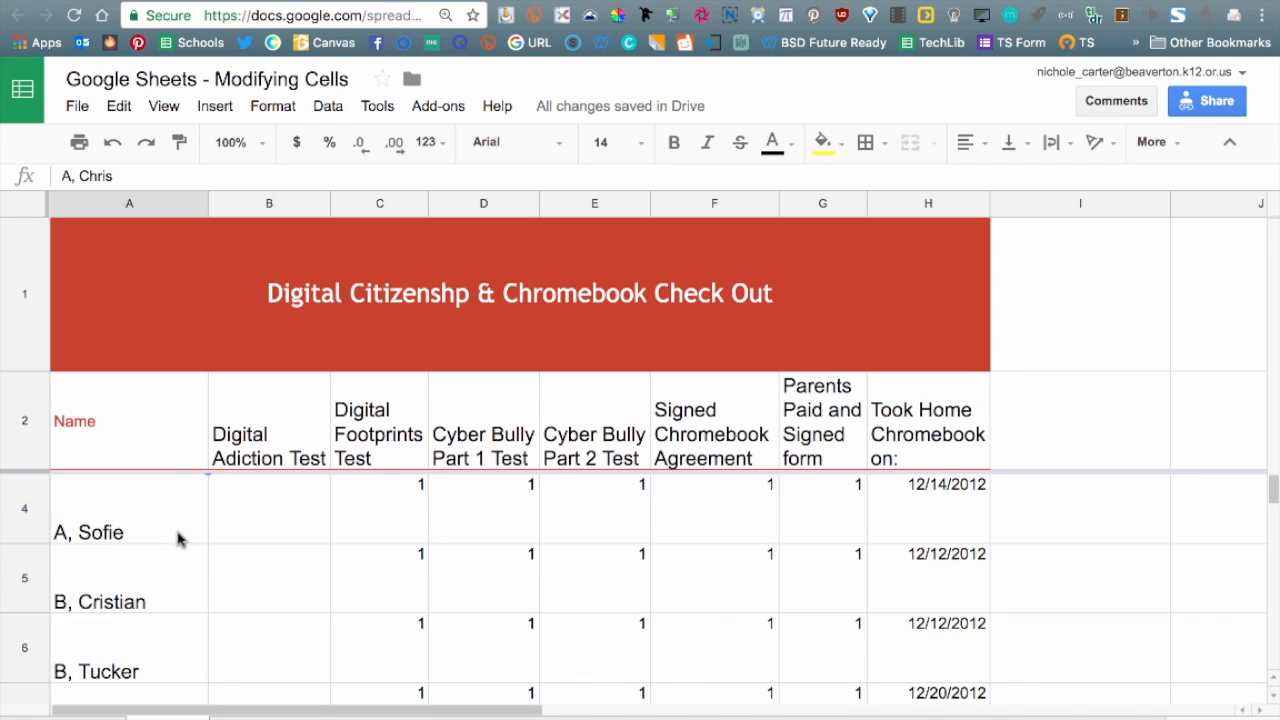
scroll(171, 534, down, 3)
scroll(151, 536, up, 8)
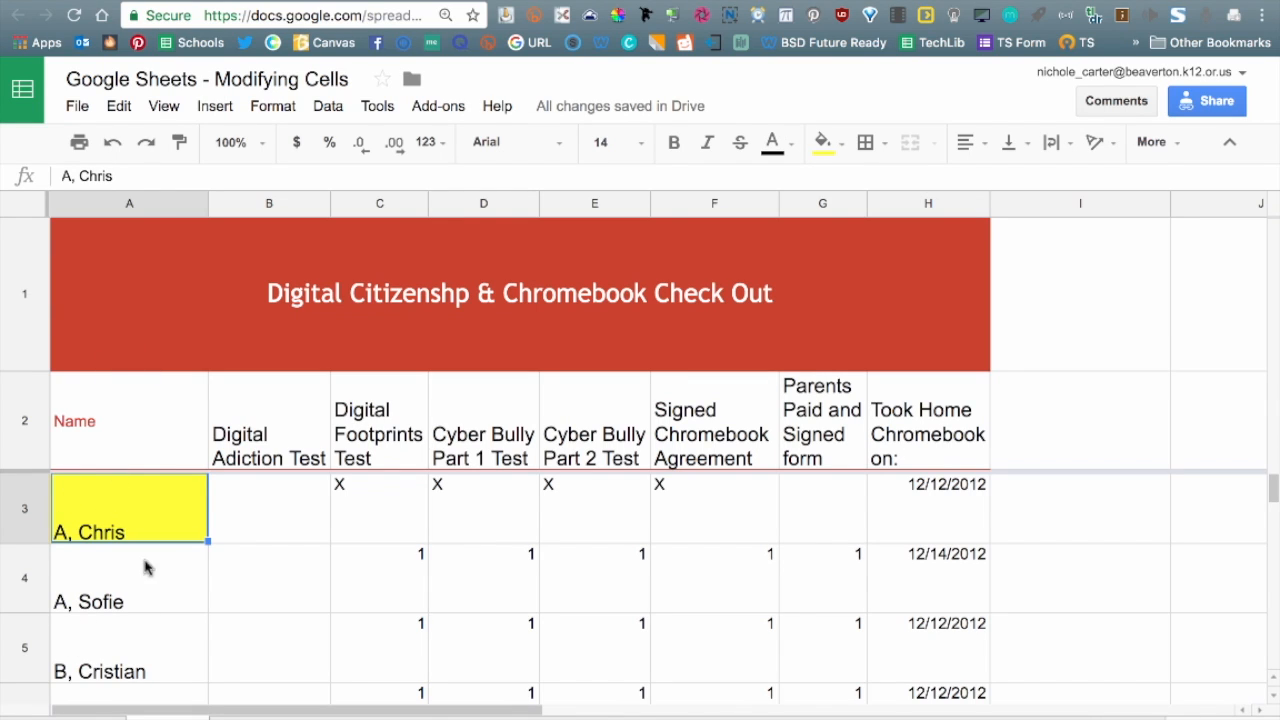
Select column A and view the column freezing options without applying any
click(150, 206)
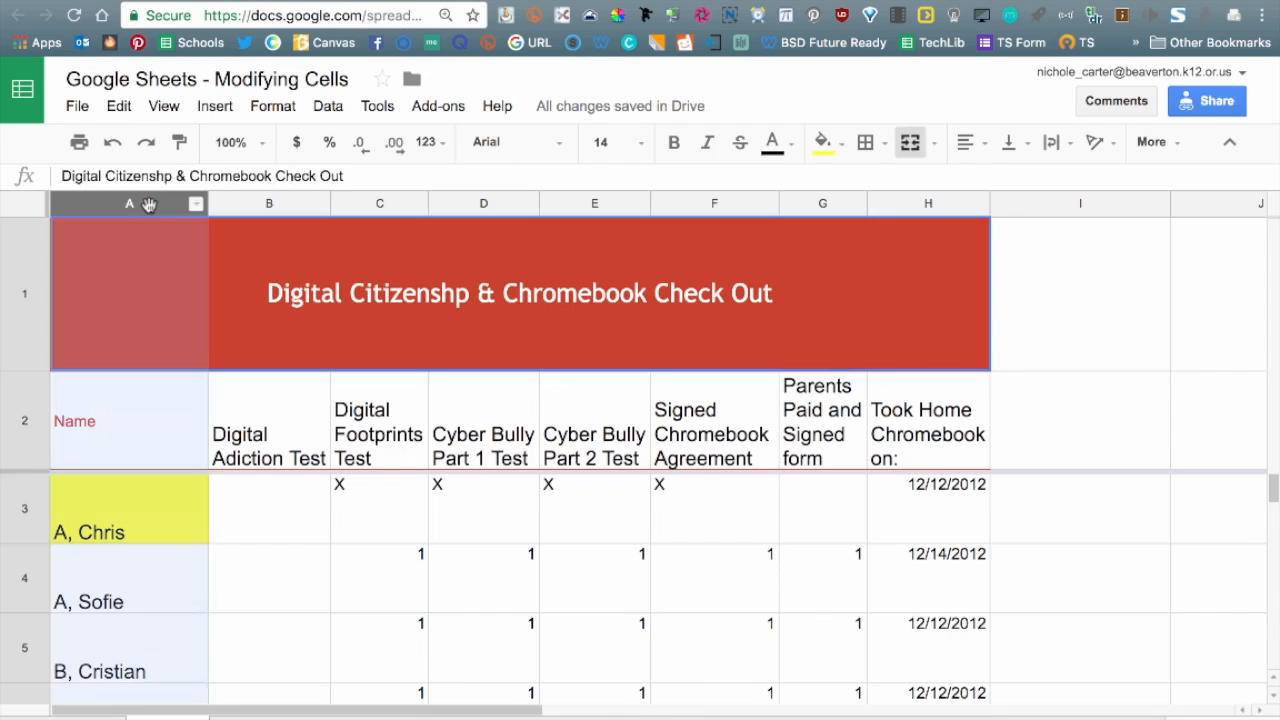
click(170, 108)
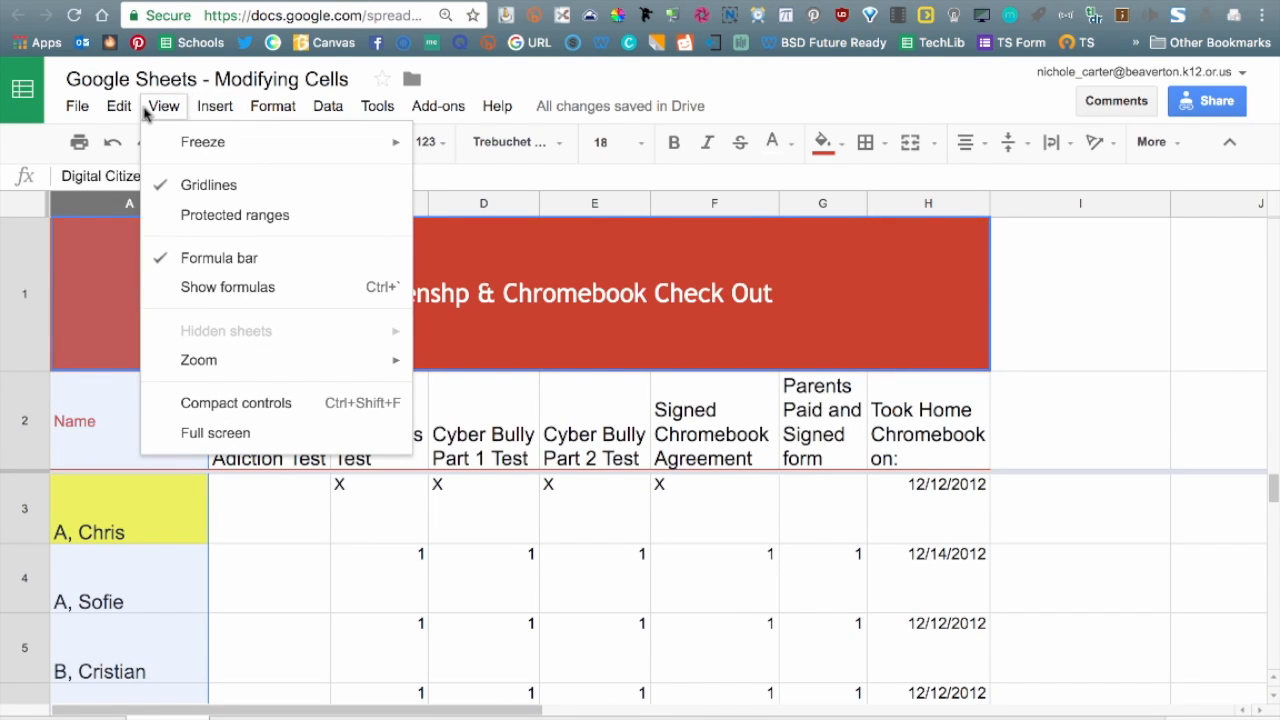
mouse_move(266, 151)
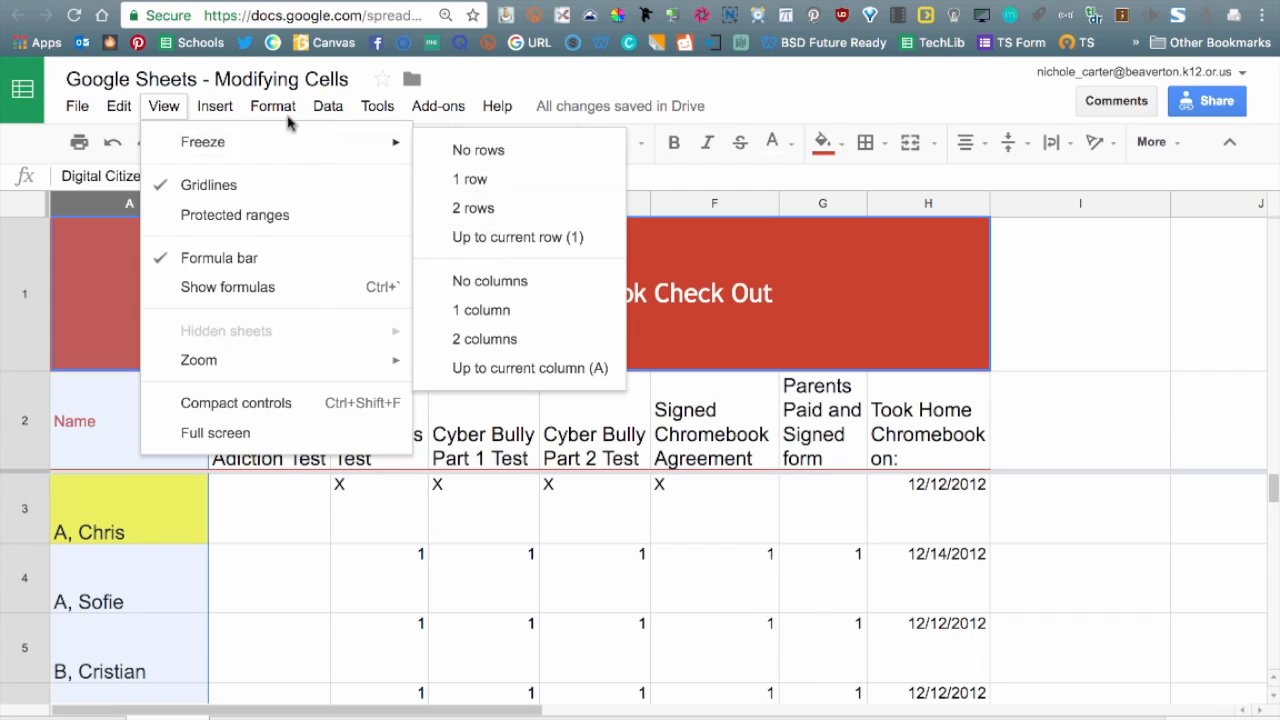
click(165, 110)
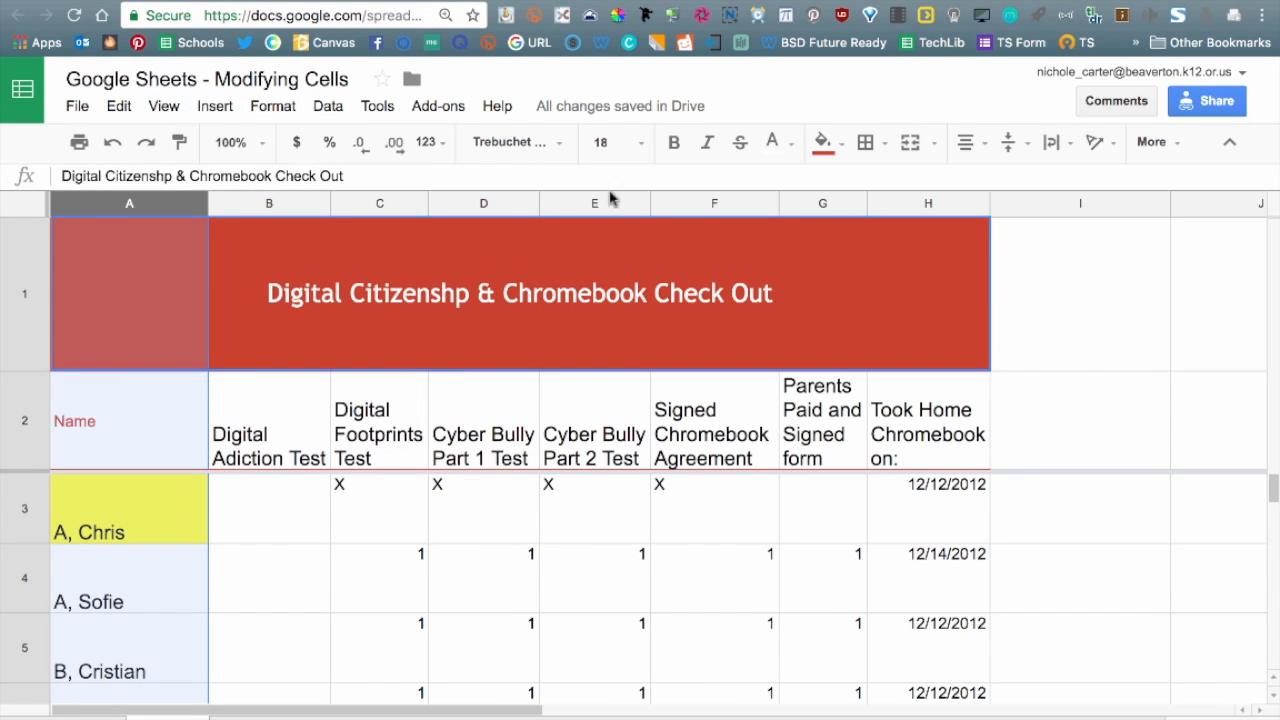